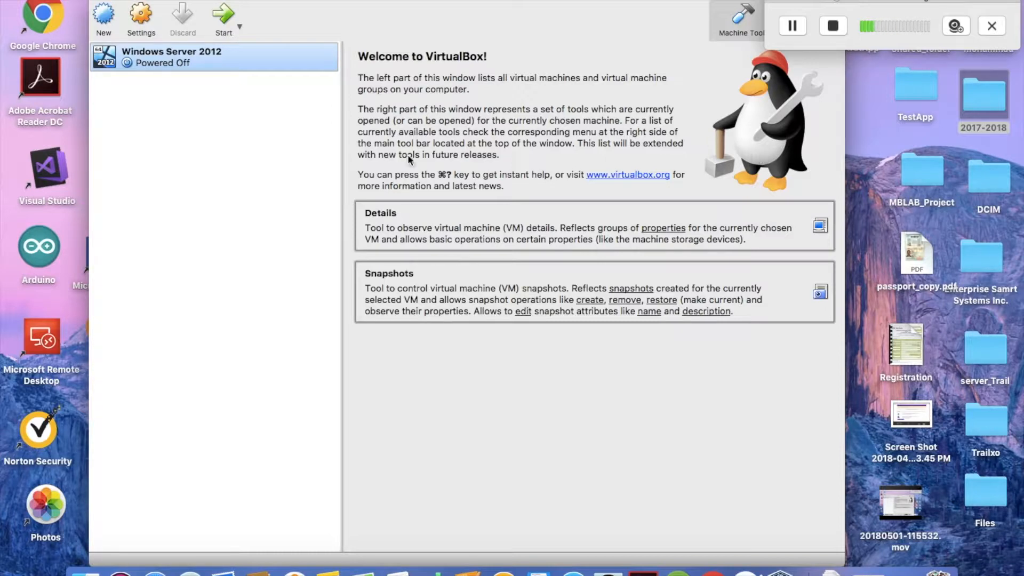
- Check the shared folders configured in the settings of the Windows Server 2012 virtual machine
click(142, 16)
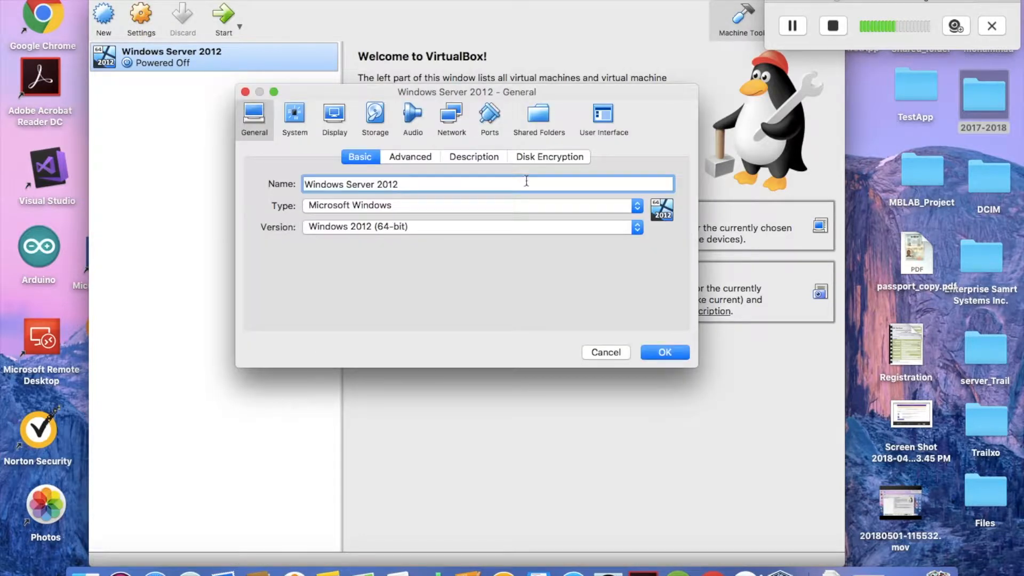
click(537, 123)
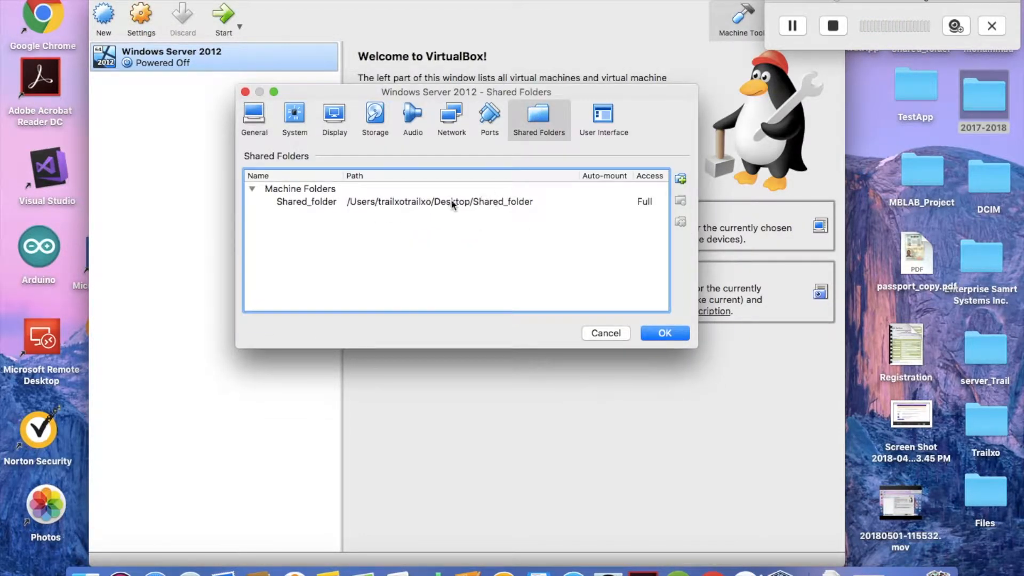
click(665, 332)
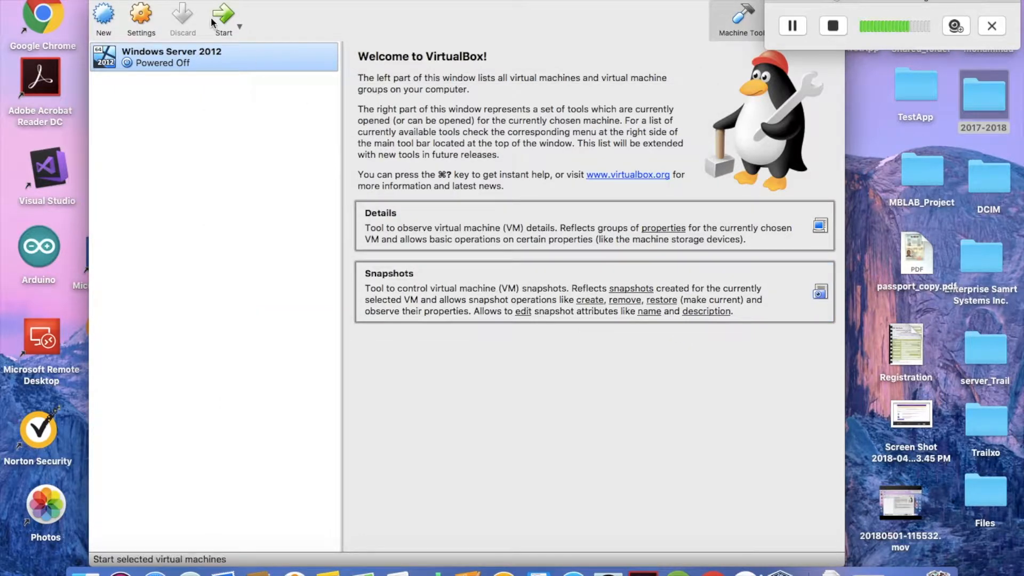
- Start the Windows Server 2012 virtual machine, dismiss the keyboard-capture notice and reposition its window
click(220, 15)
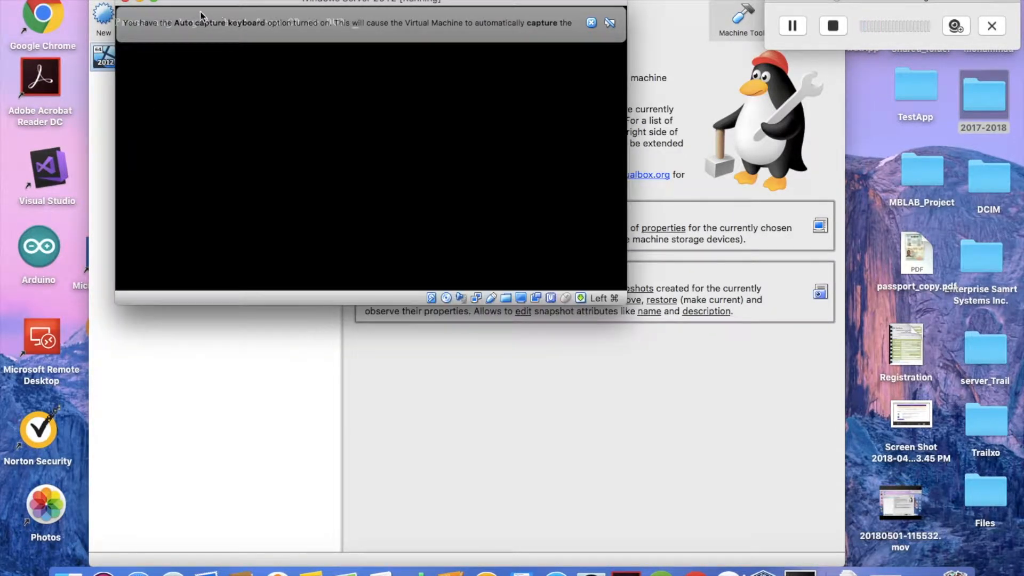
mouse_move(269, 21)
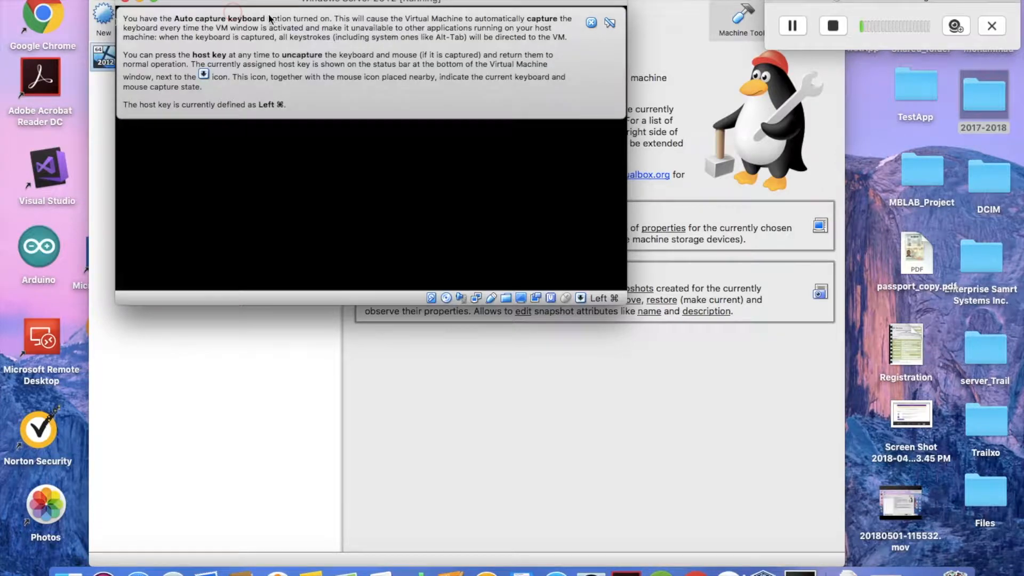
click(592, 23)
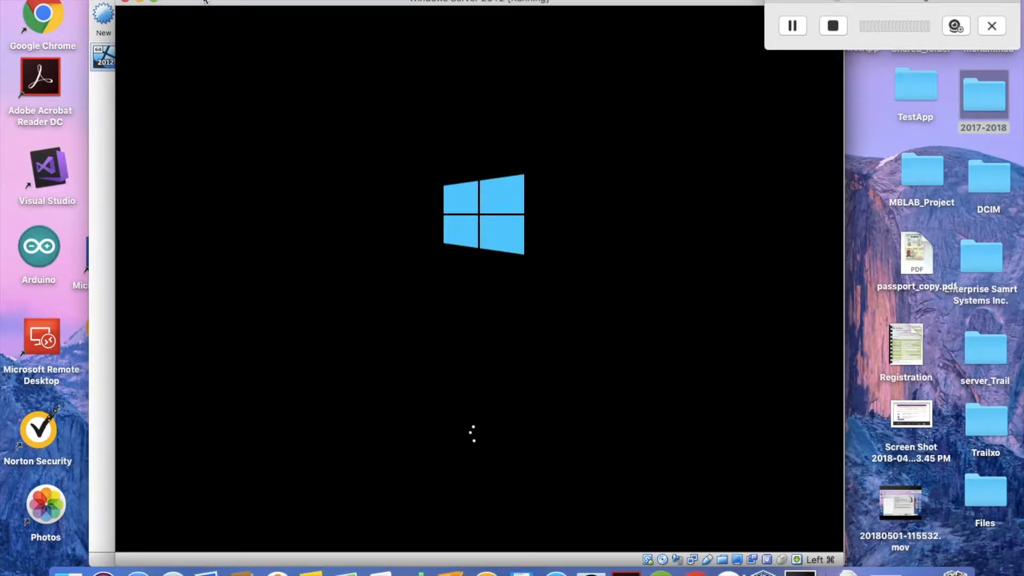
drag(205, 1, 337, 4)
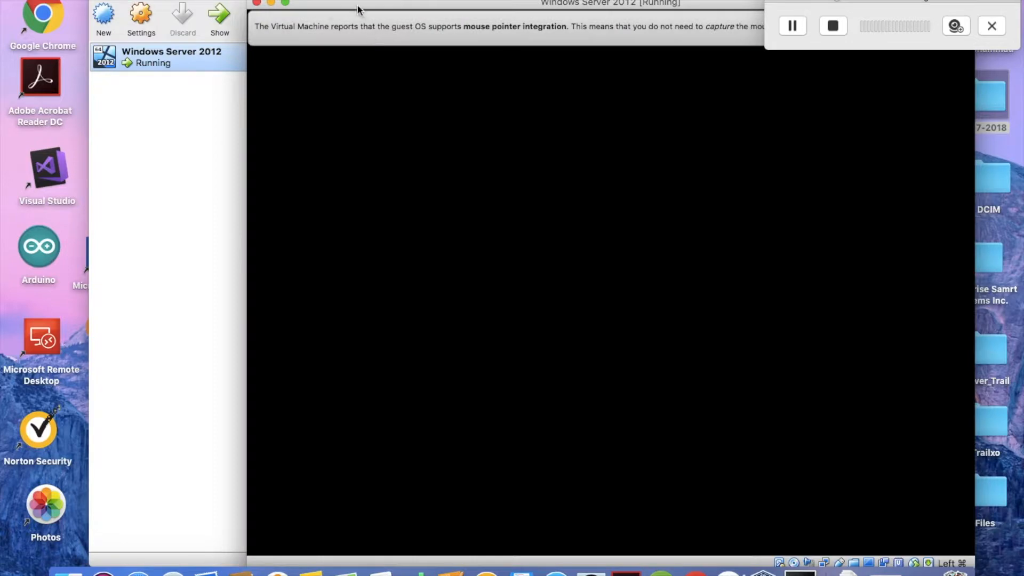
drag(355, 5, 148, 0)
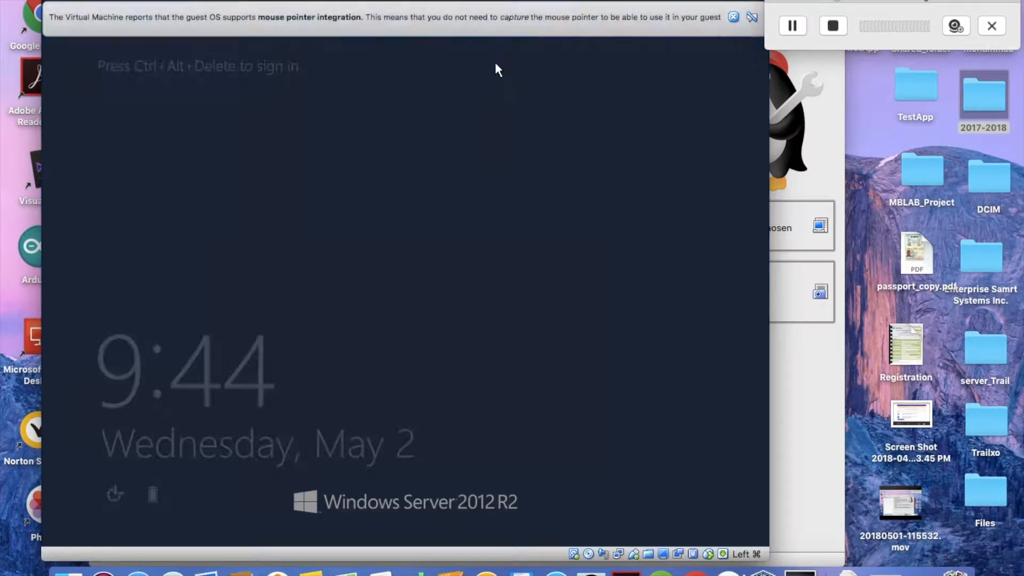
- Sign in to the Windows Server guest as Administrator by entering the account password
key(ctrl+alt+Delete)
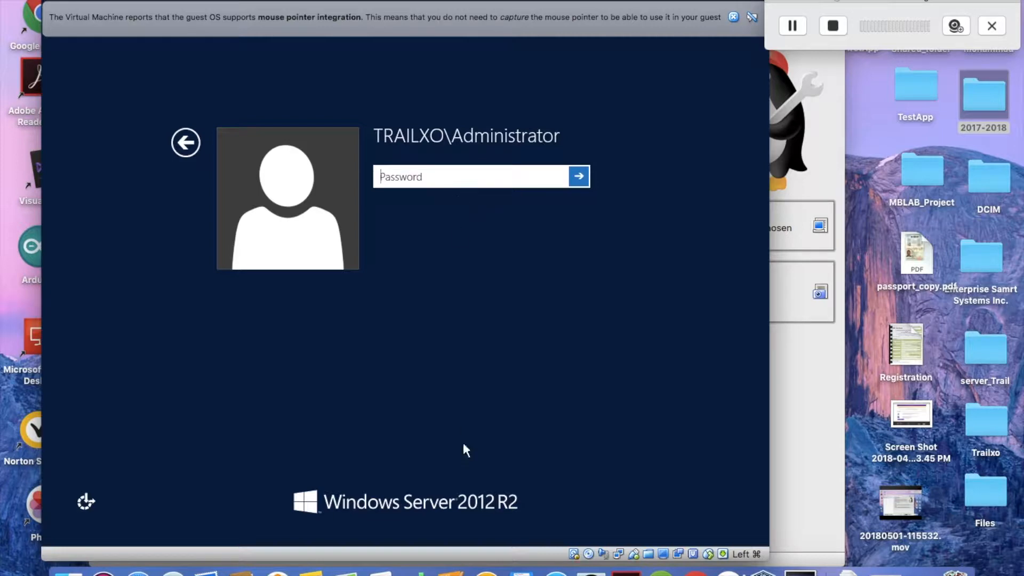
text(••••••)
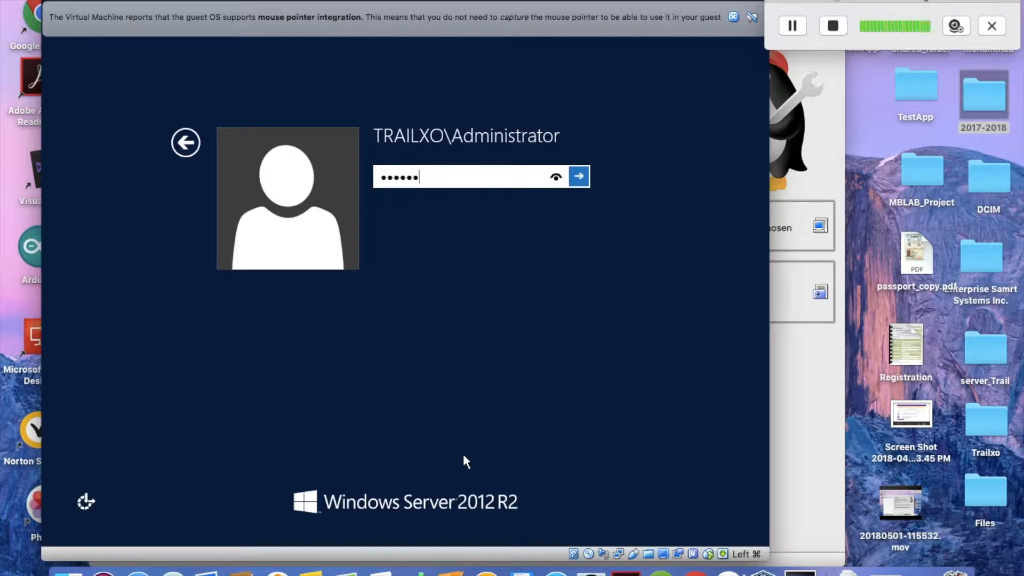
text(••)
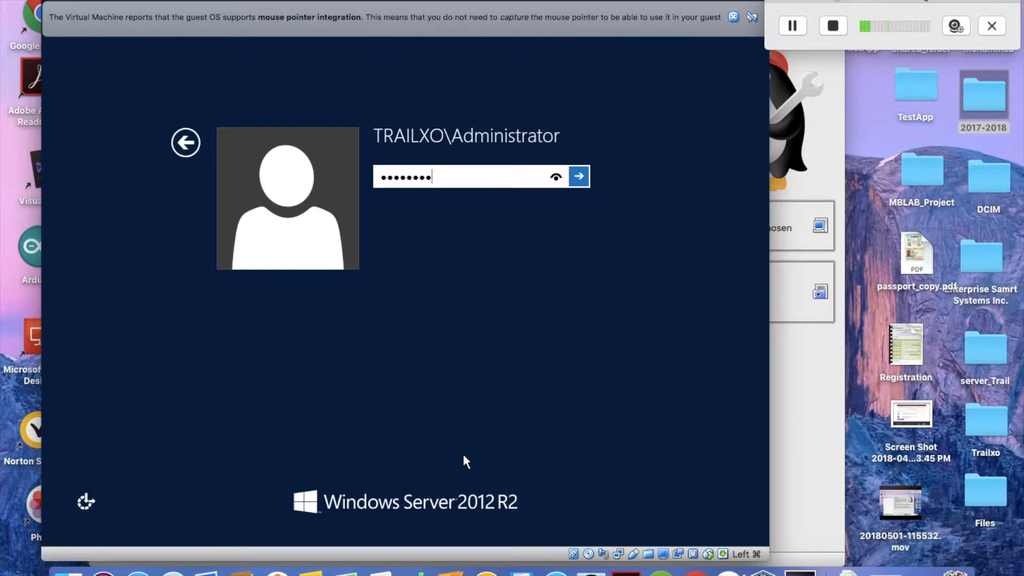
key(Return)
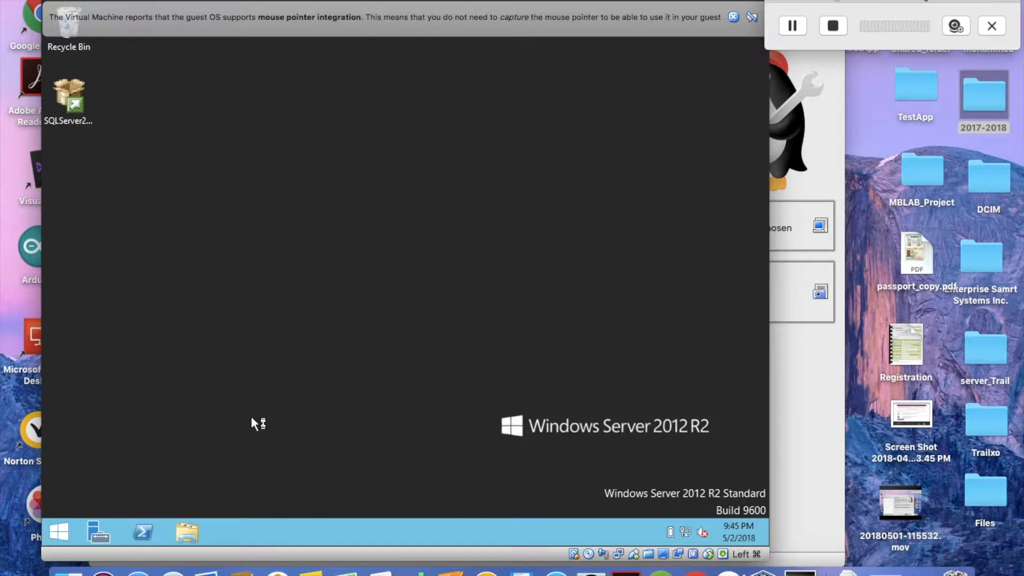
- Check This PC and Network in the guest's File Explorer for the shared folder, and close the window
right_click(187, 533)
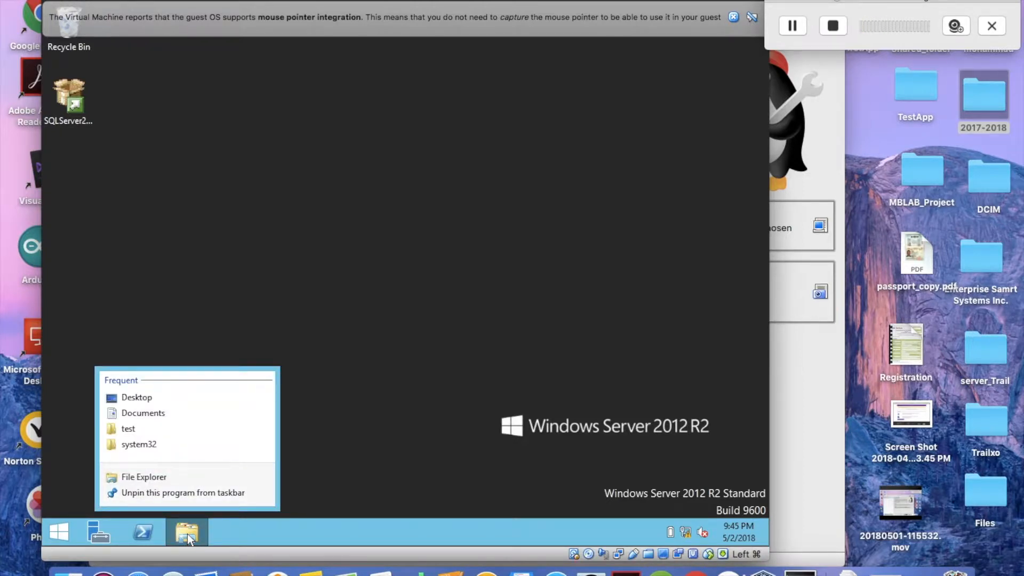
click(187, 533)
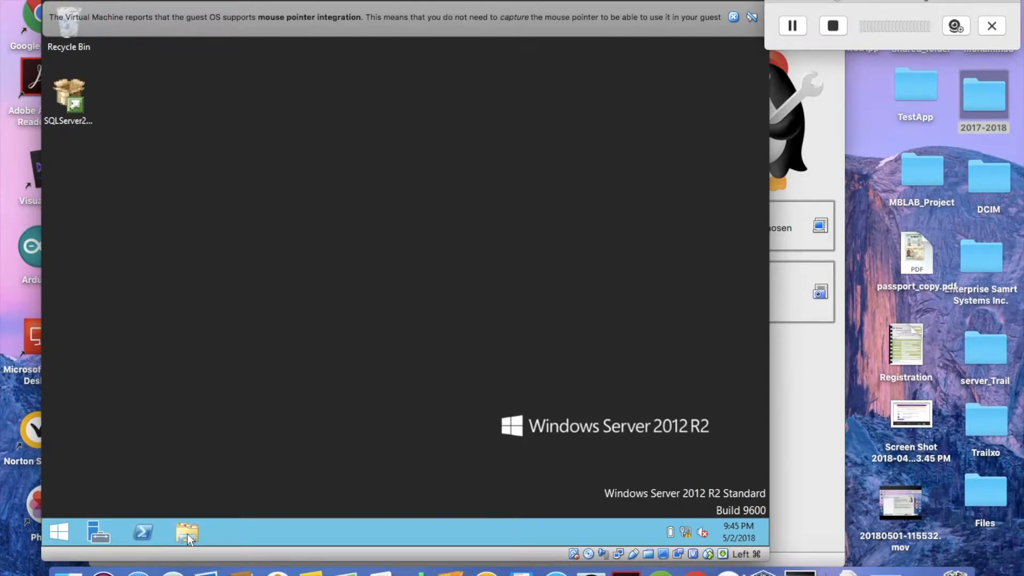
click(187, 535)
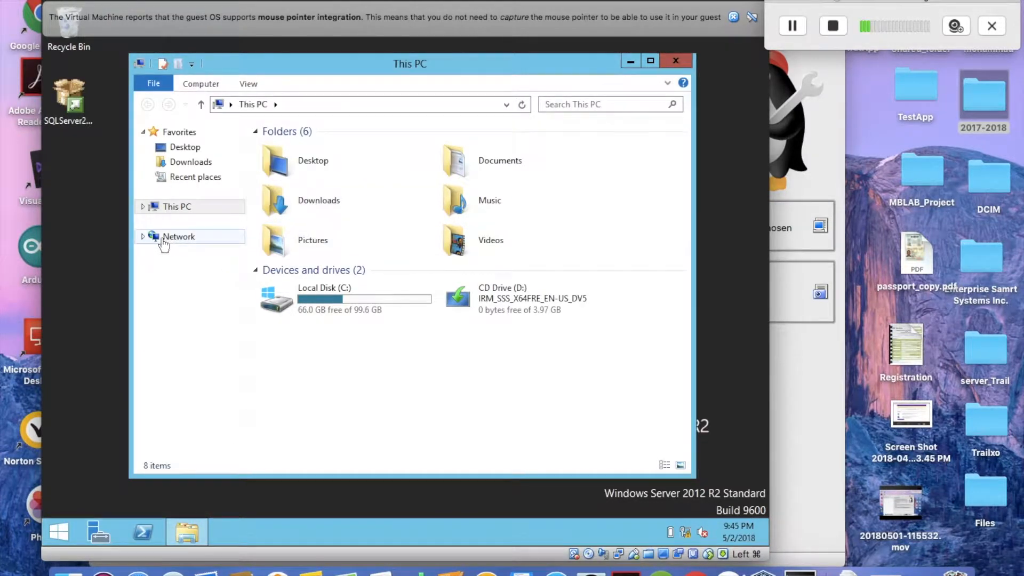
click(143, 234)
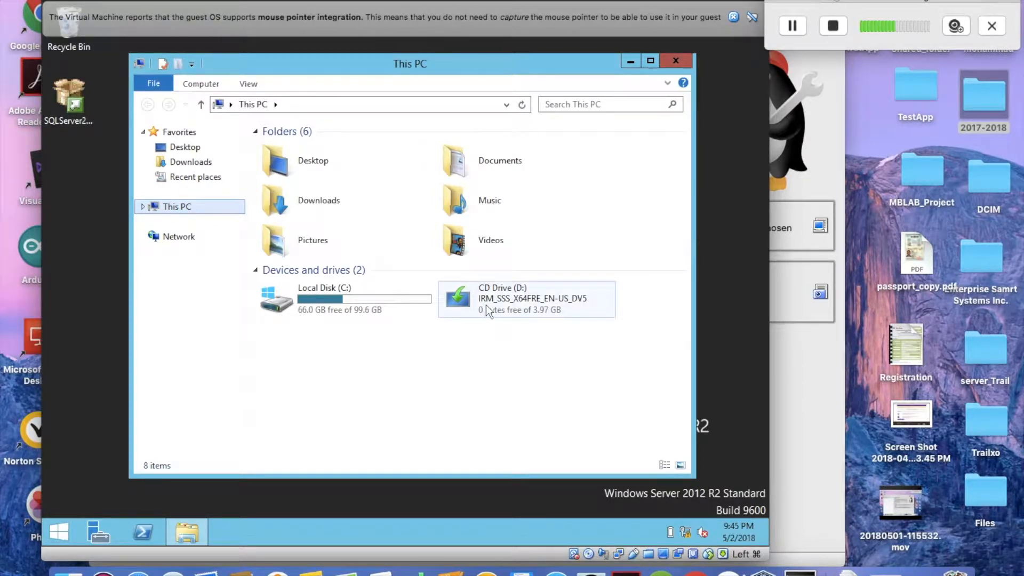
click(425, 328)
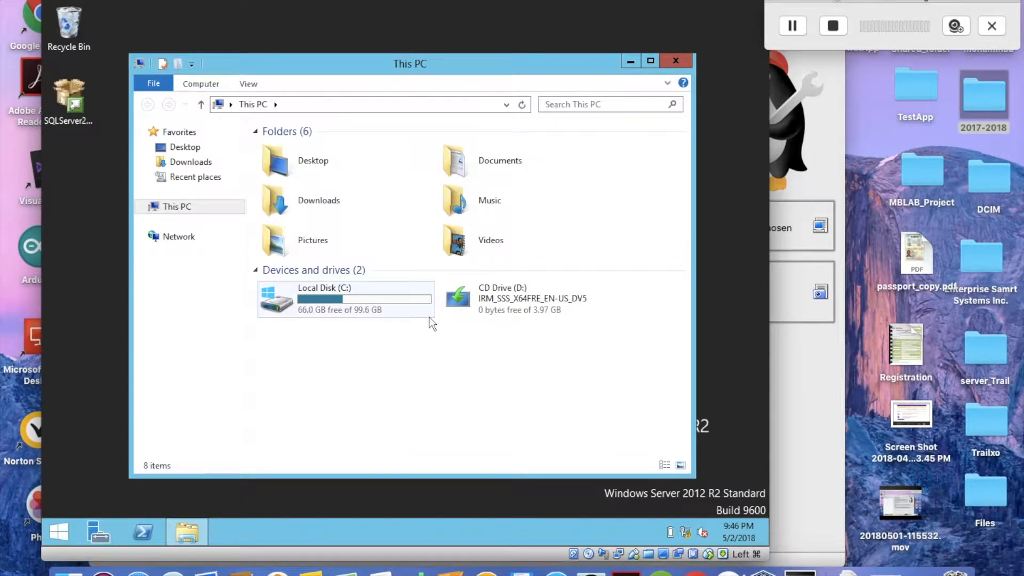
click(669, 58)
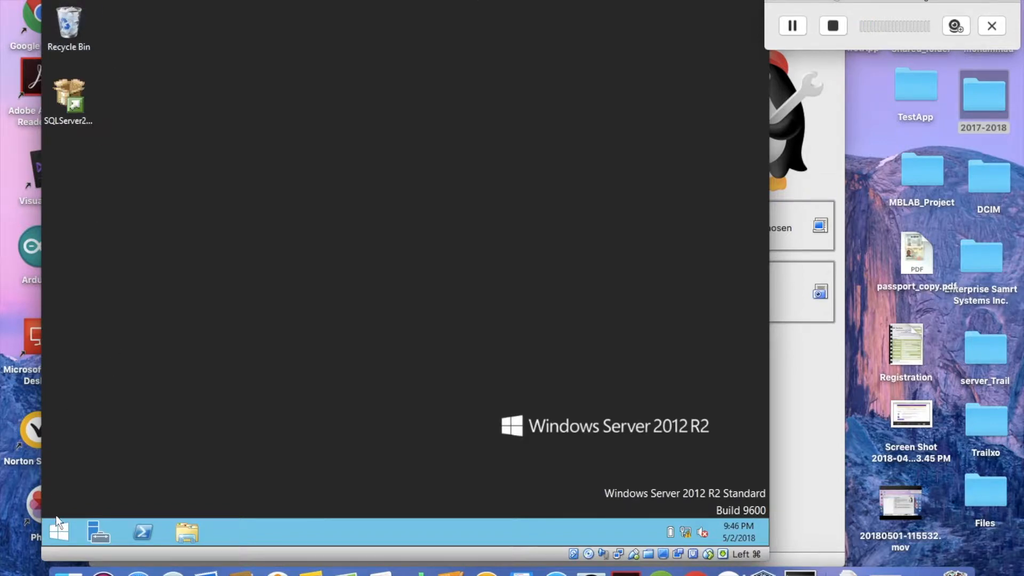
- Shut down the Windows Server guest with the reason Other (Unplanned)
click(56, 530)
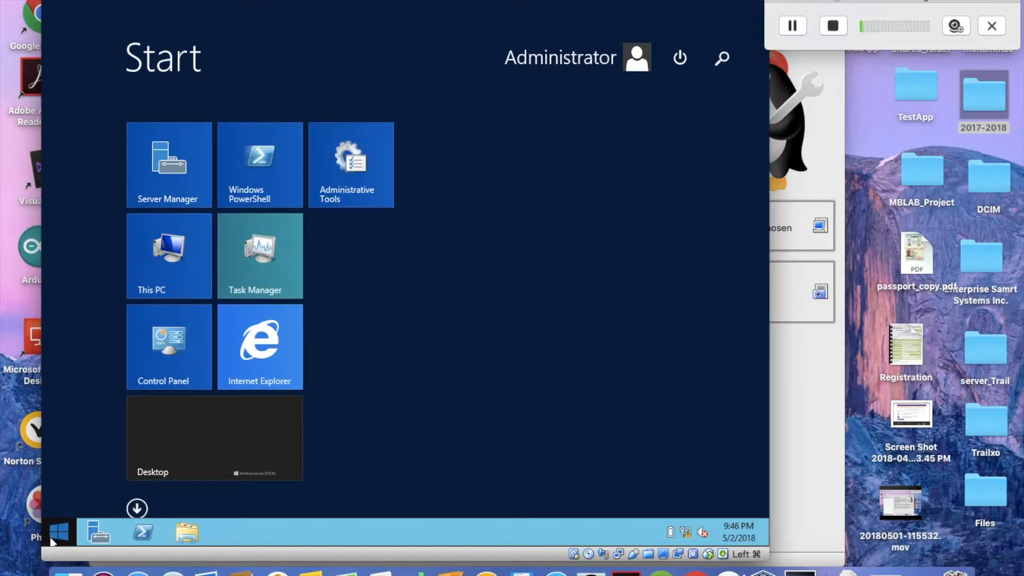
right_click(56, 527)
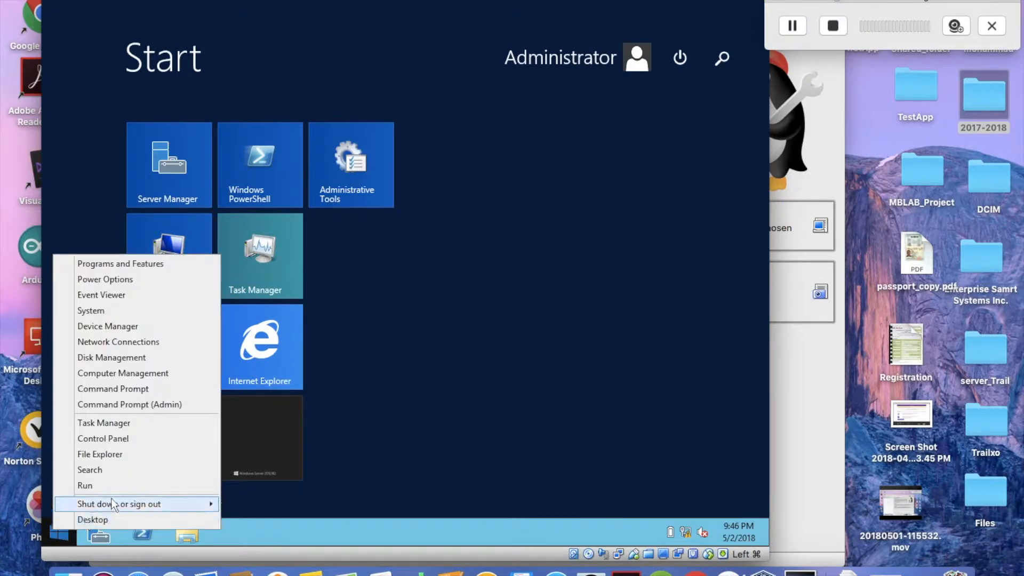
mouse_move(209, 501)
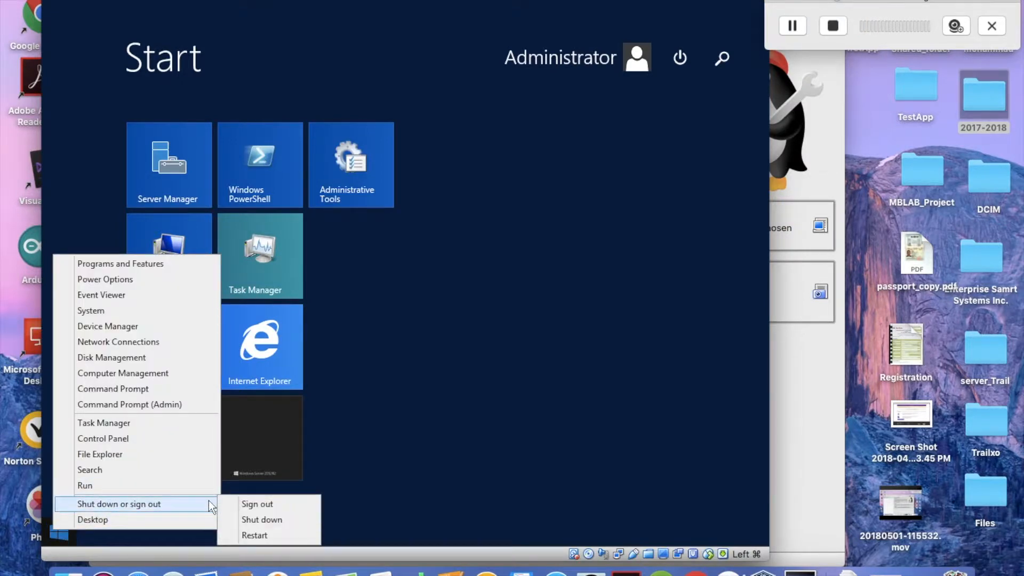
click(251, 522)
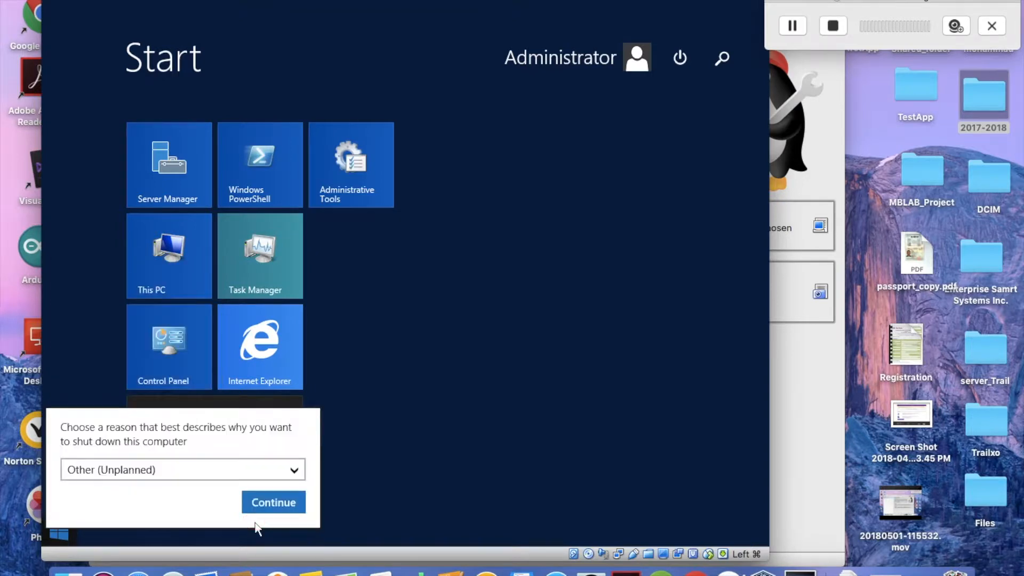
click(258, 505)
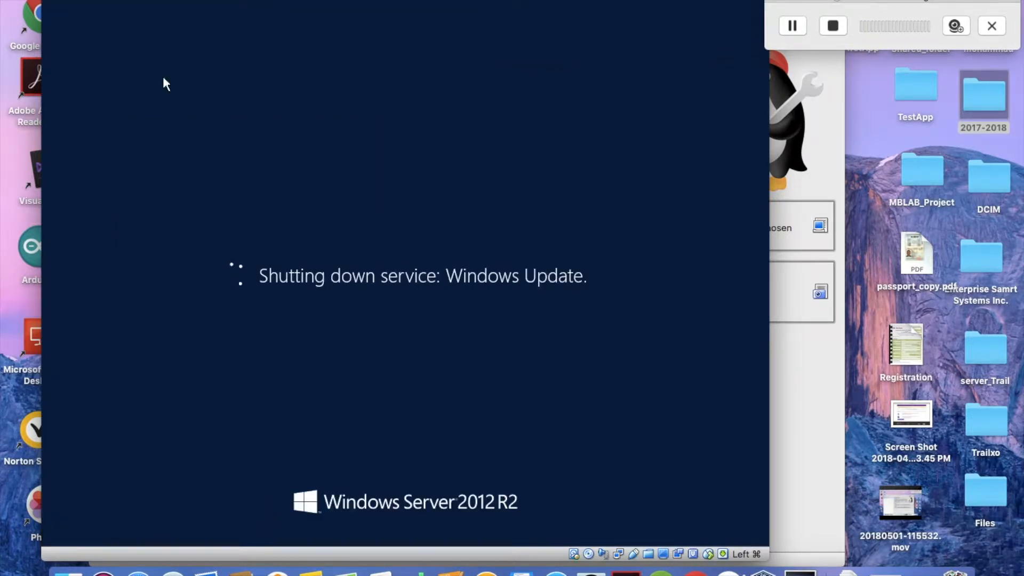
- Look up the installed VirtualBox version in the About information and close it
click(100, 1)
click(100, 1)
click(100, 1)
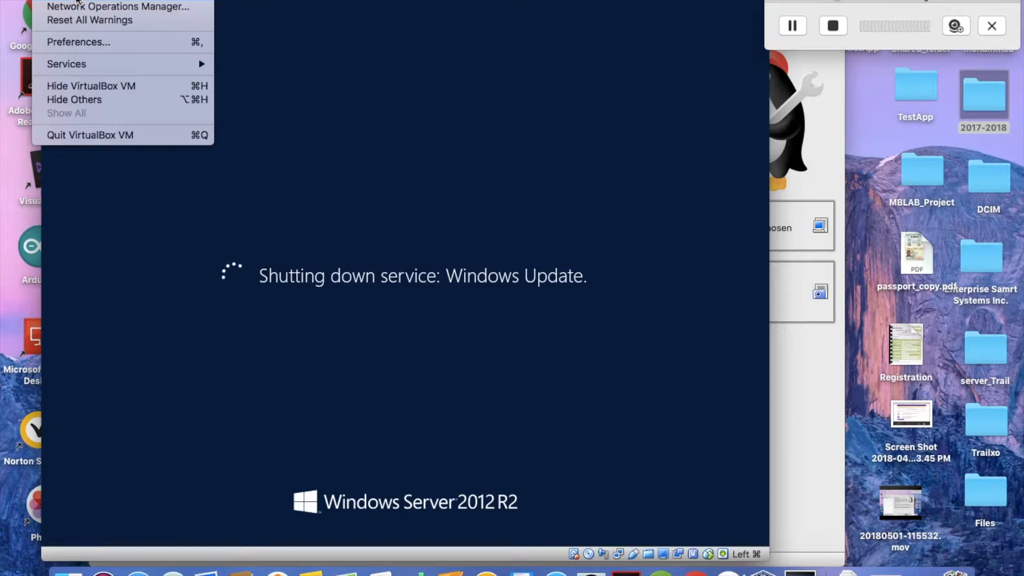
click(101, 1)
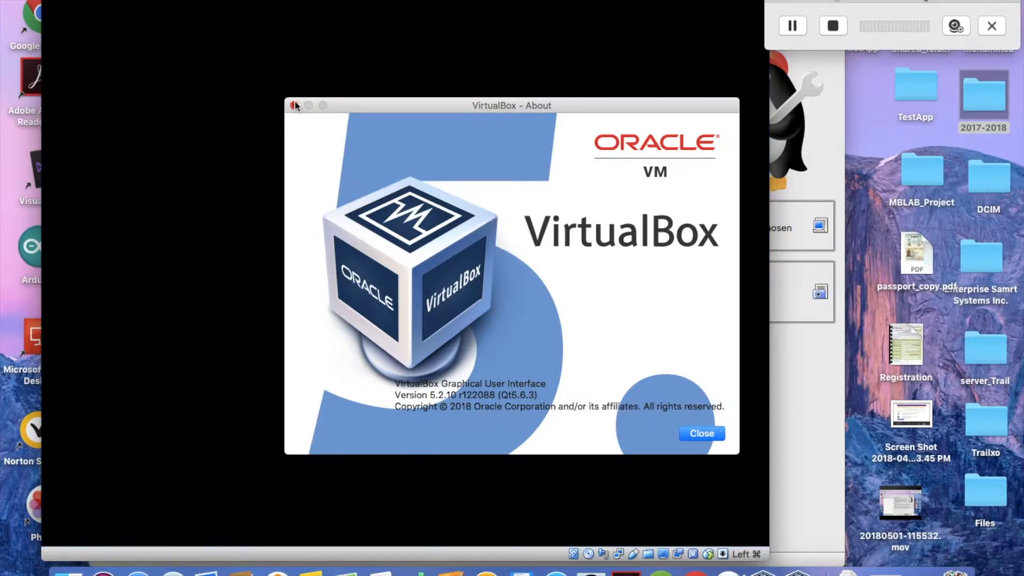
click(294, 106)
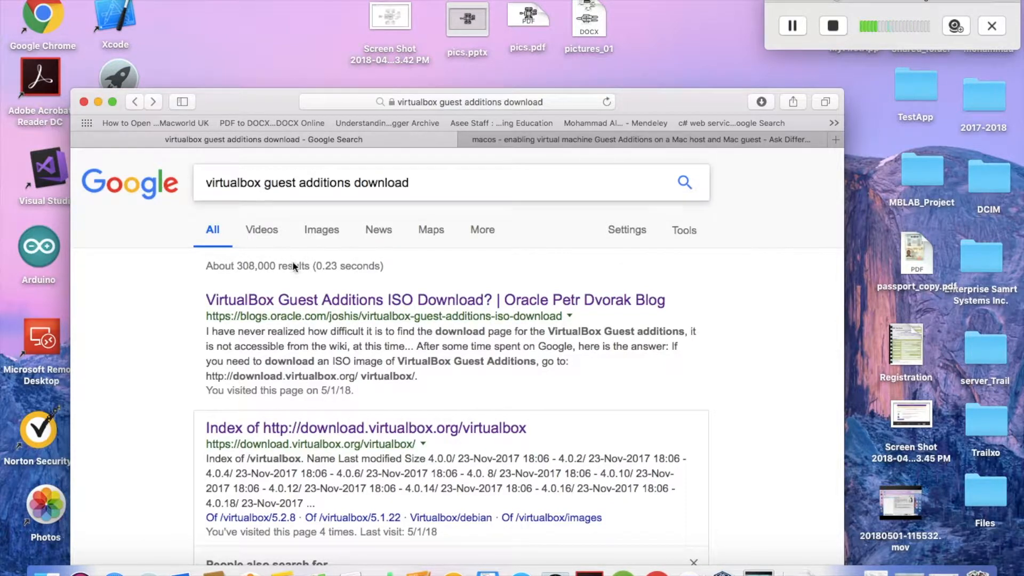
- Open the download.virtualbox.org/virtualbox index from the search results, look through the version folders for 5.2.10, and close the browser window
click(340, 429)
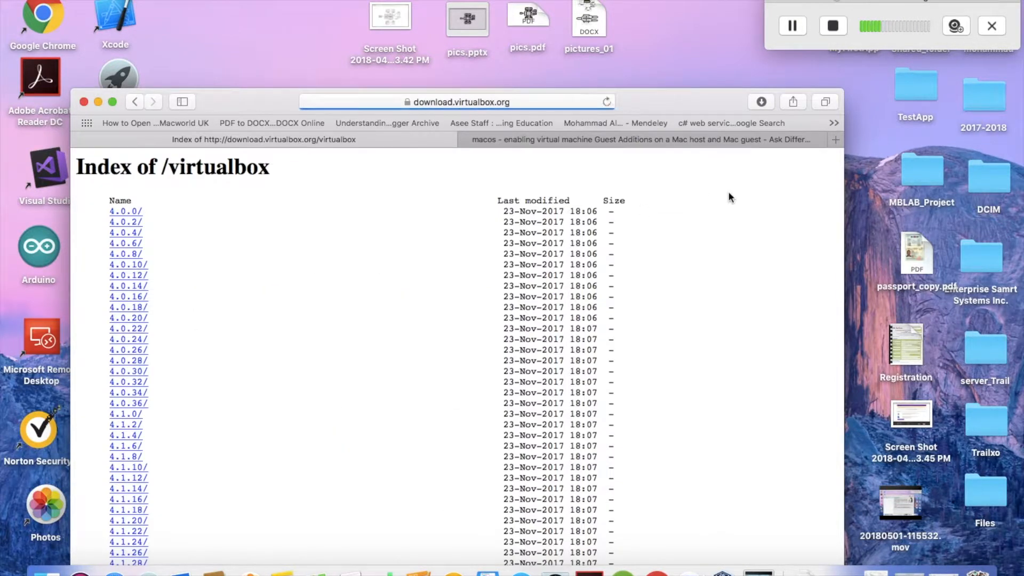
scroll(730, 428, down, 5)
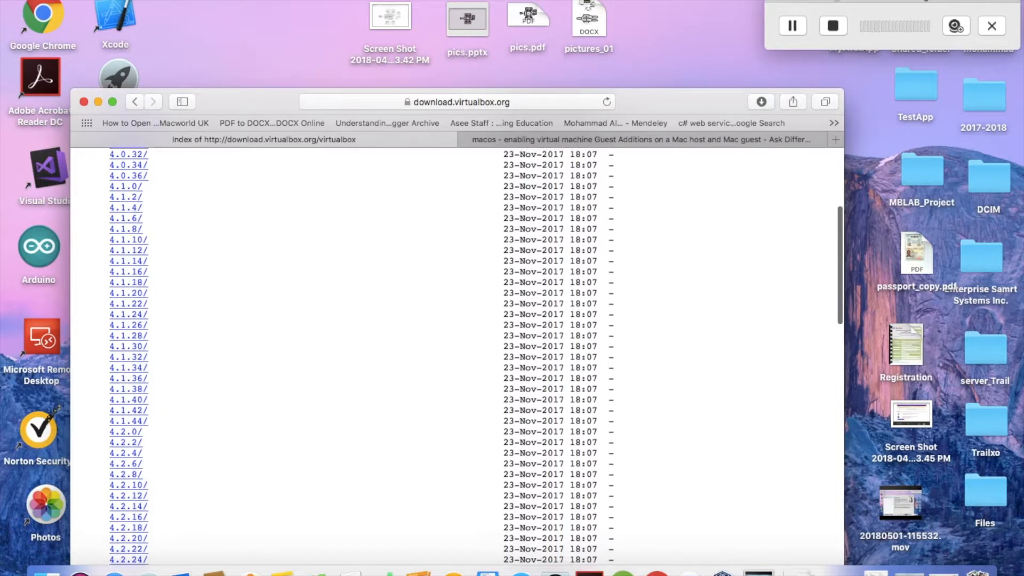
scroll(458, 357, down, 12)
scroll(458, 356, down, 8)
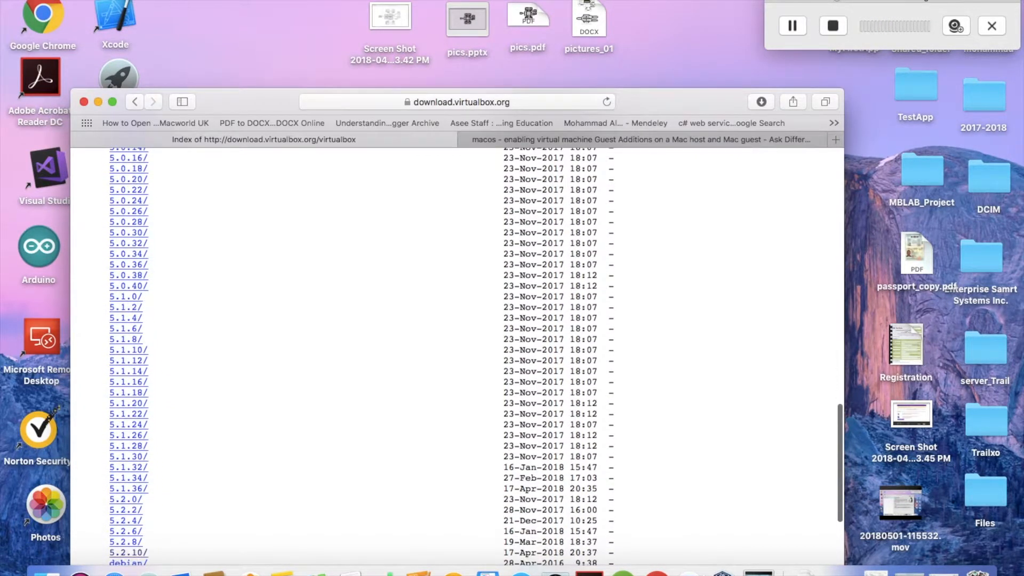
scroll(457, 356, down, 1)
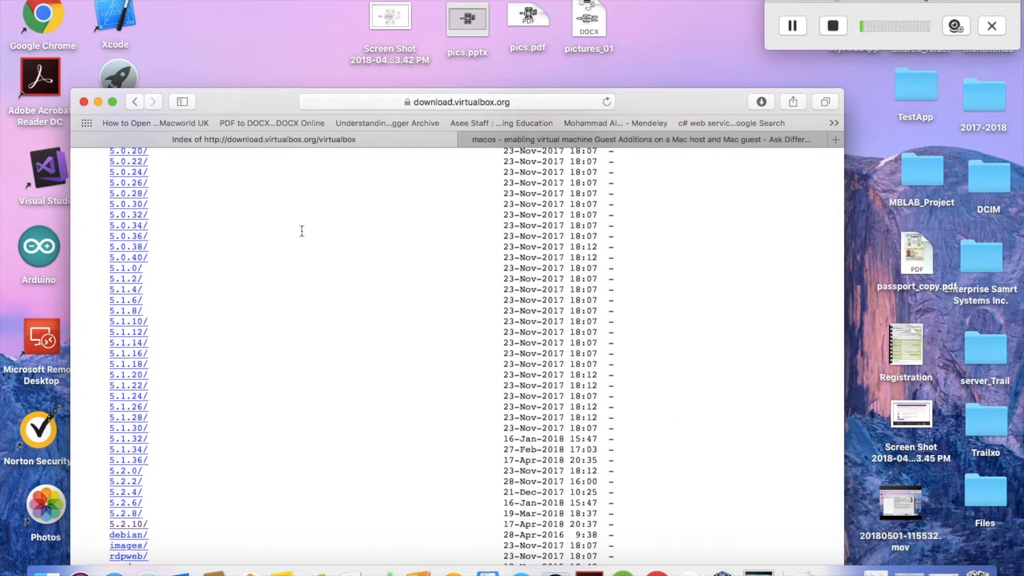
click(84, 102)
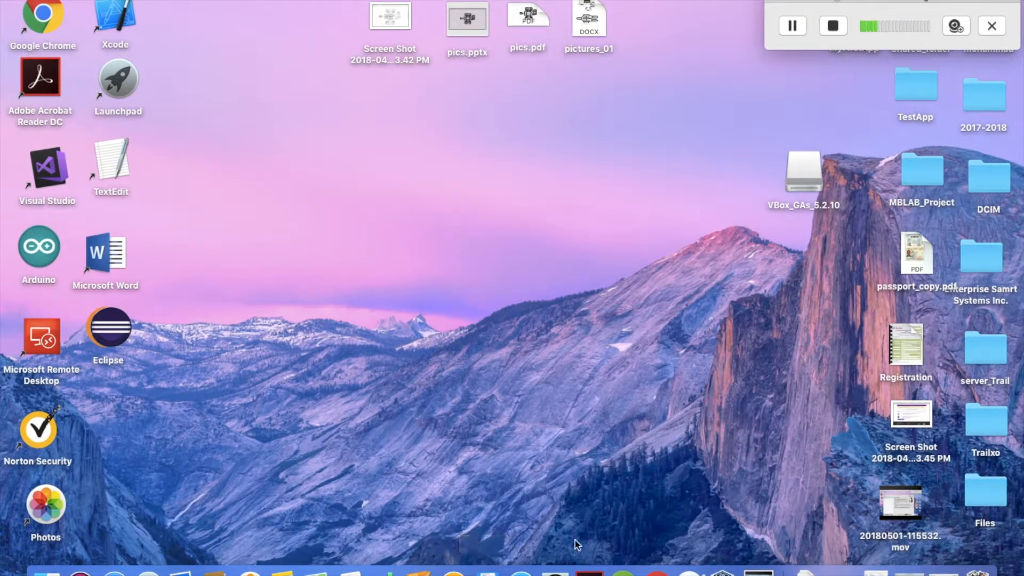
- Minimize the VirtualBox manager and open the Mac's Applications folder in Finder
click(723, 571)
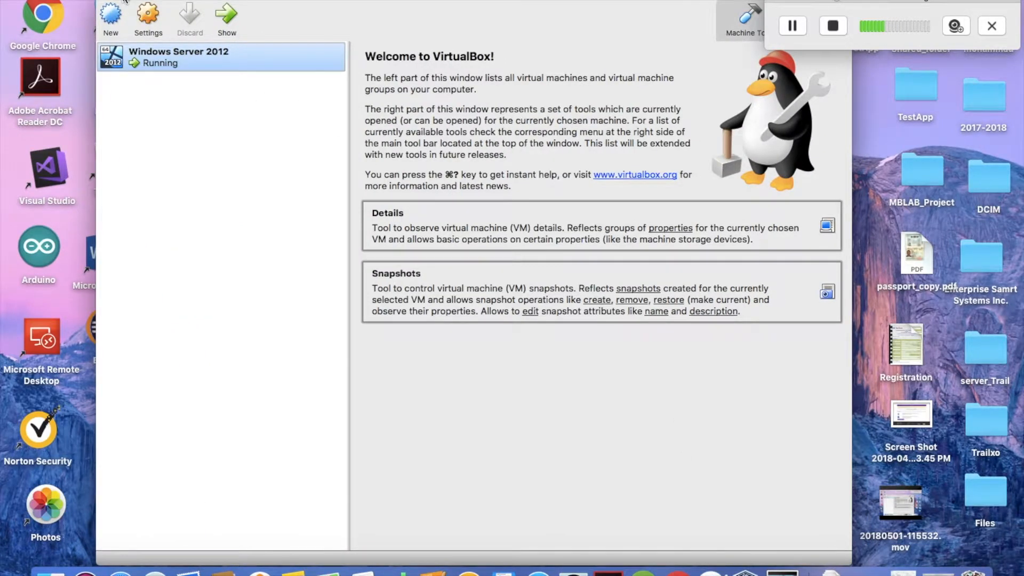
key(super+m)
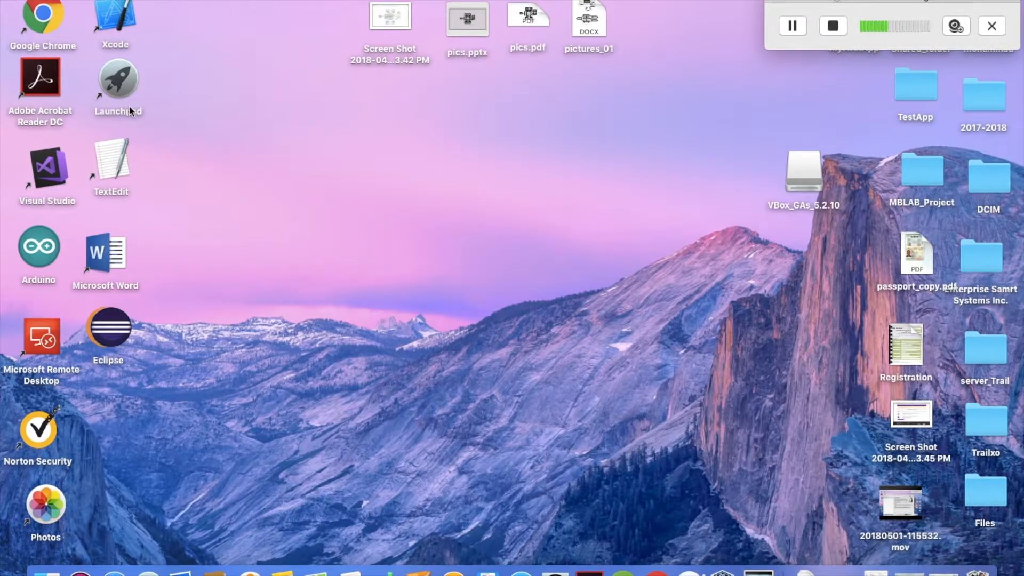
click(132, 493)
click(179, 1)
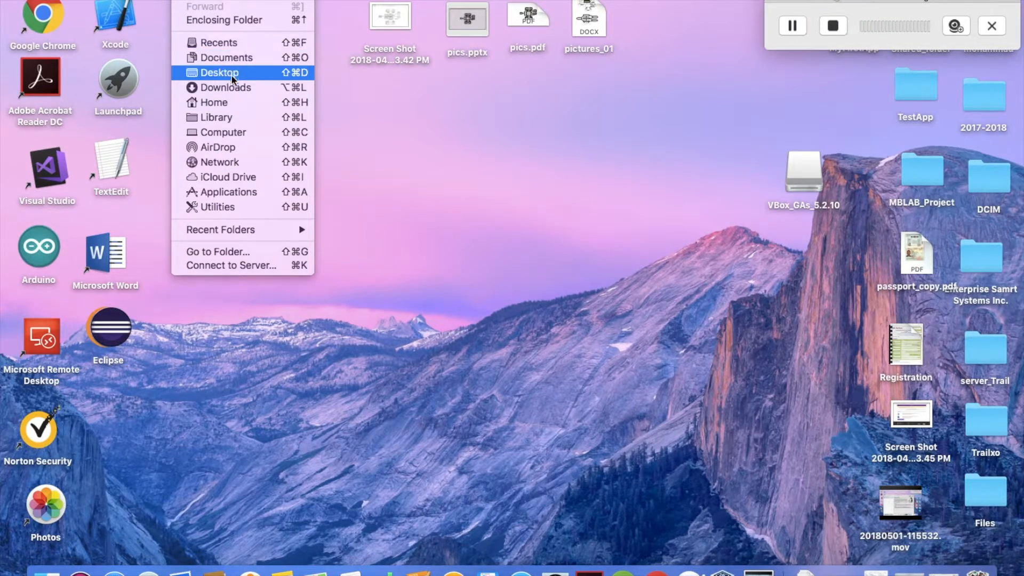
click(240, 192)
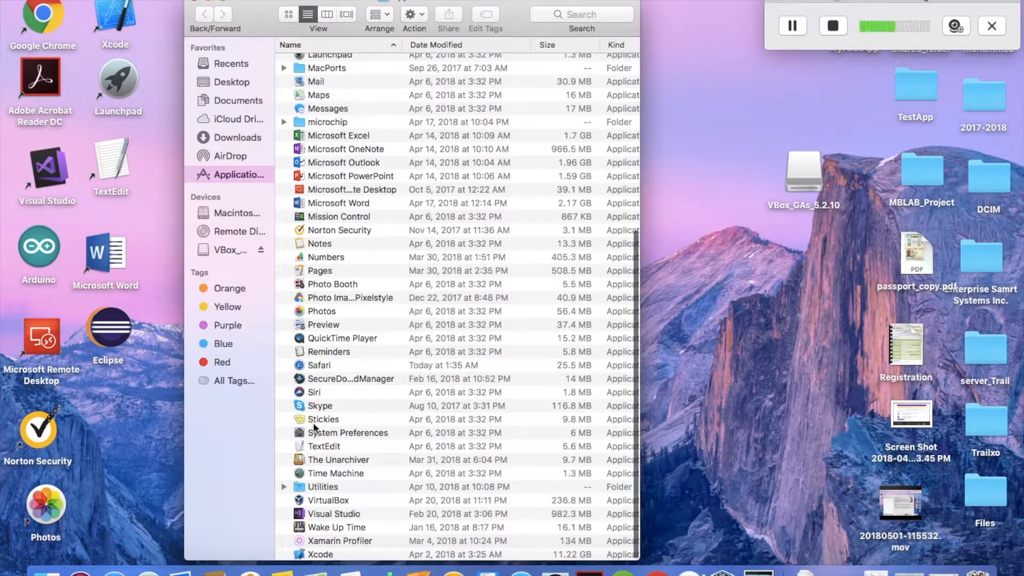
- Show the package contents of the VirtualBox application and open its MacOS folder inside Contents
right_click(324, 498)
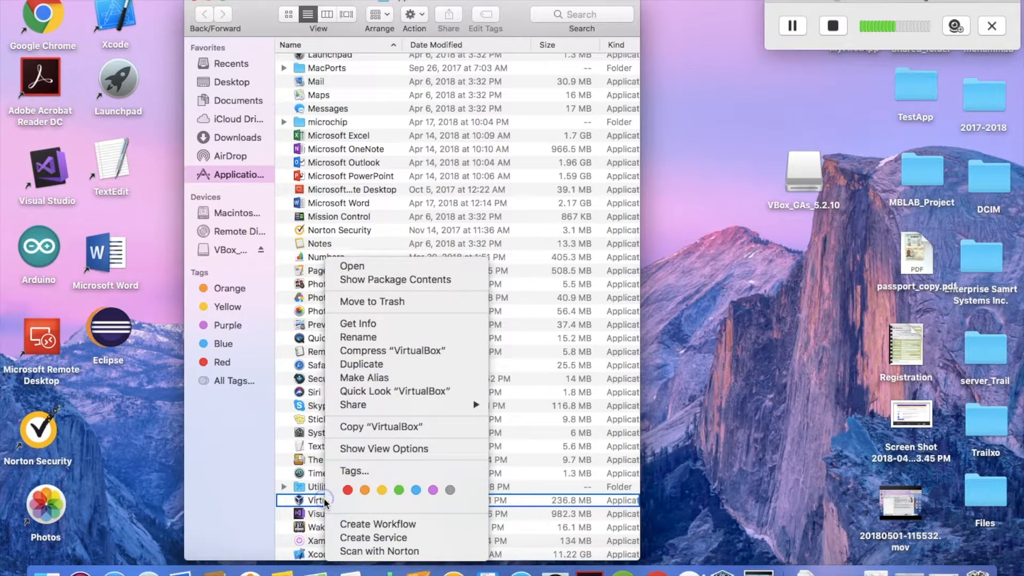
click(381, 281)
double_click(333, 61)
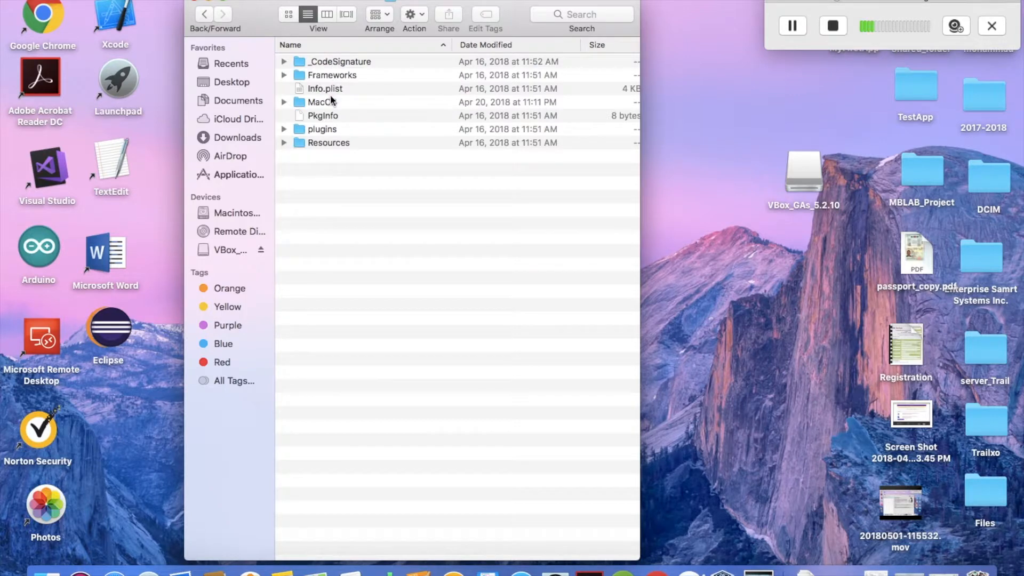
double_click(330, 102)
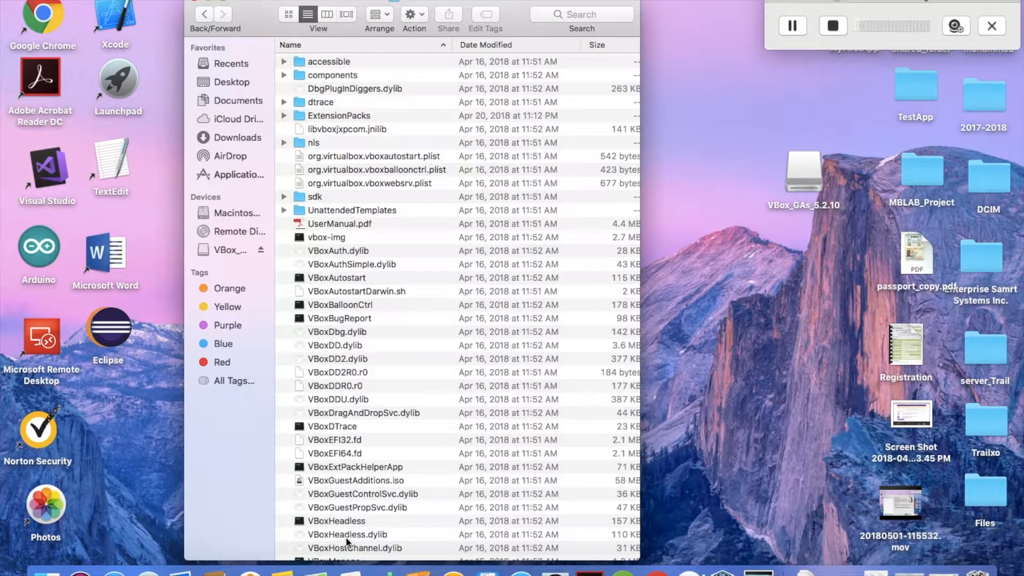
- Copy VBoxGuestAdditions.iso from the MacOS folder and paste it onto the Mac desktop
double_click(376, 482)
scroll(415, 473, down, 1)
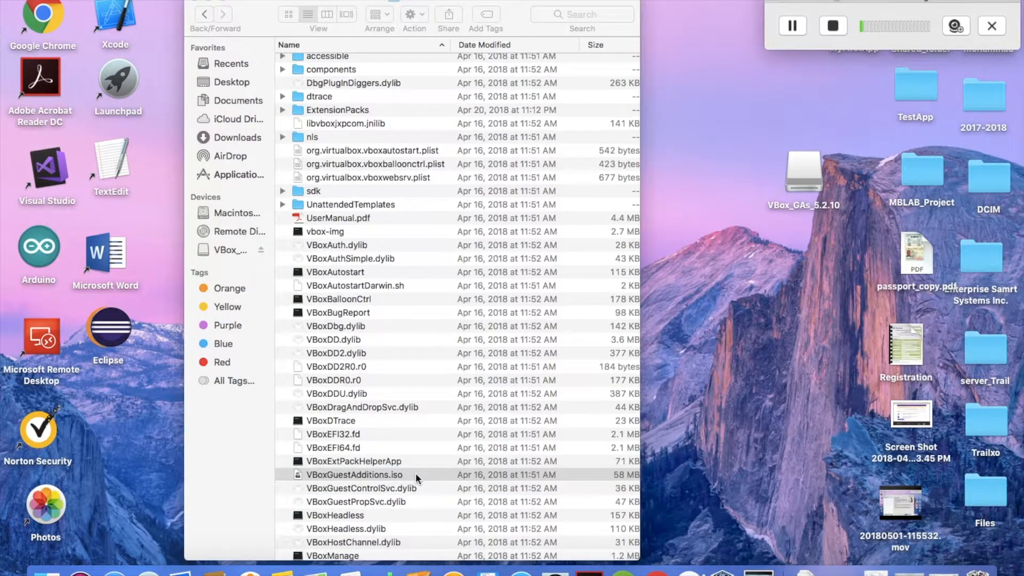
right_click(415, 473)
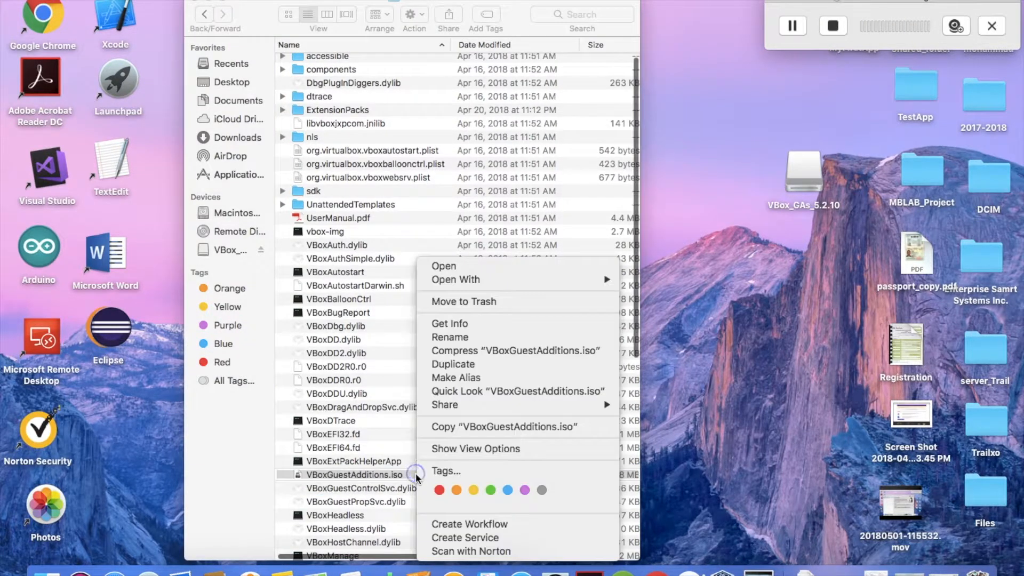
click(459, 425)
right_click(675, 323)
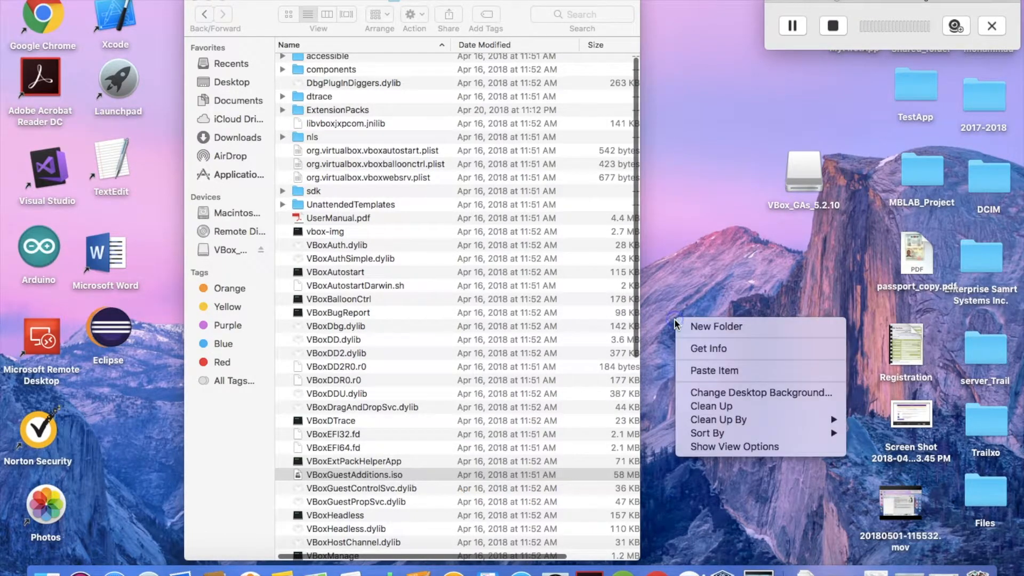
click(704, 372)
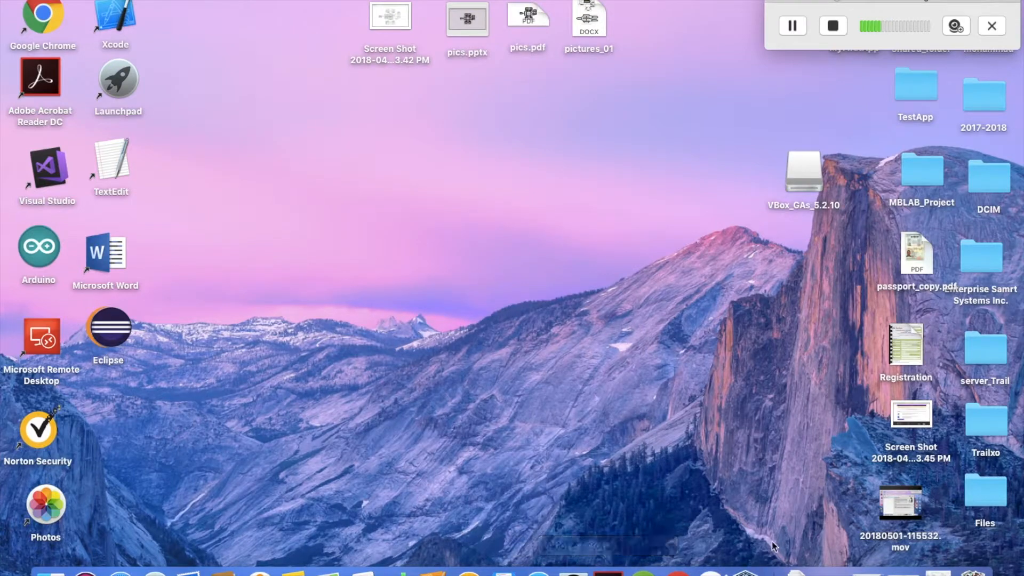
- Switch to the VirtualBox manager and add an empty optical drive to the Windows Server 2012 machine's SATA controller
click(747, 569)
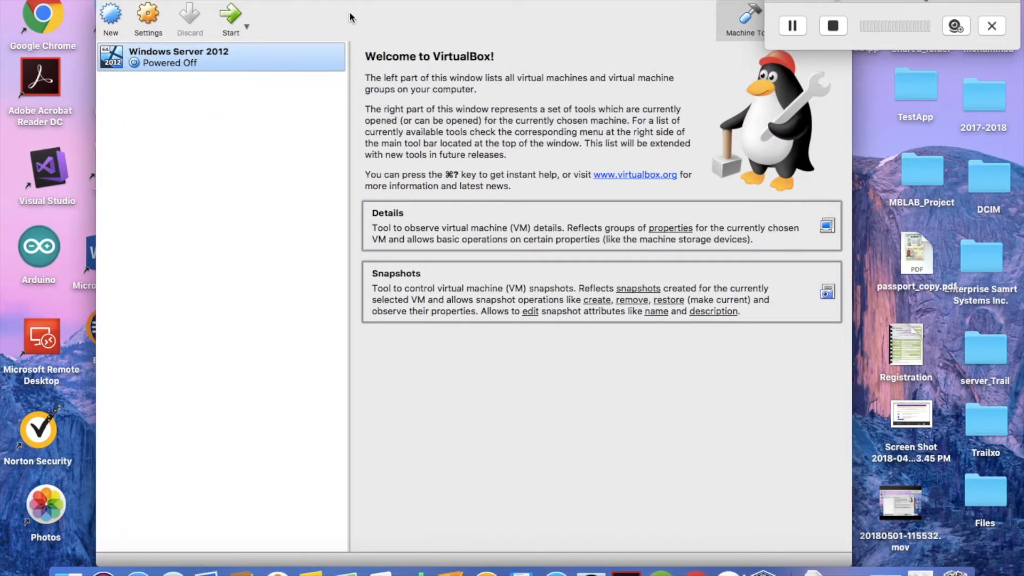
click(148, 16)
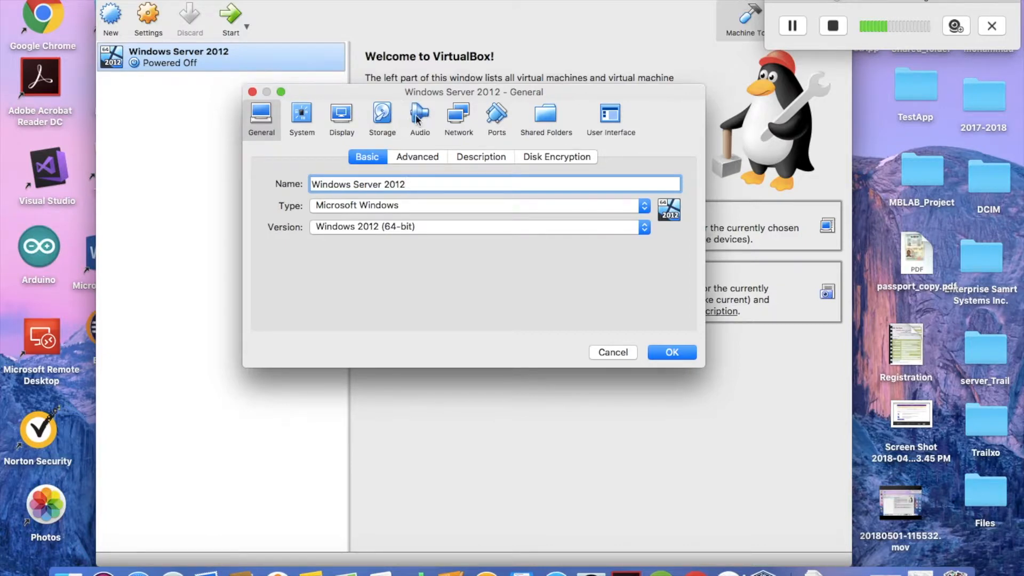
click(391, 115)
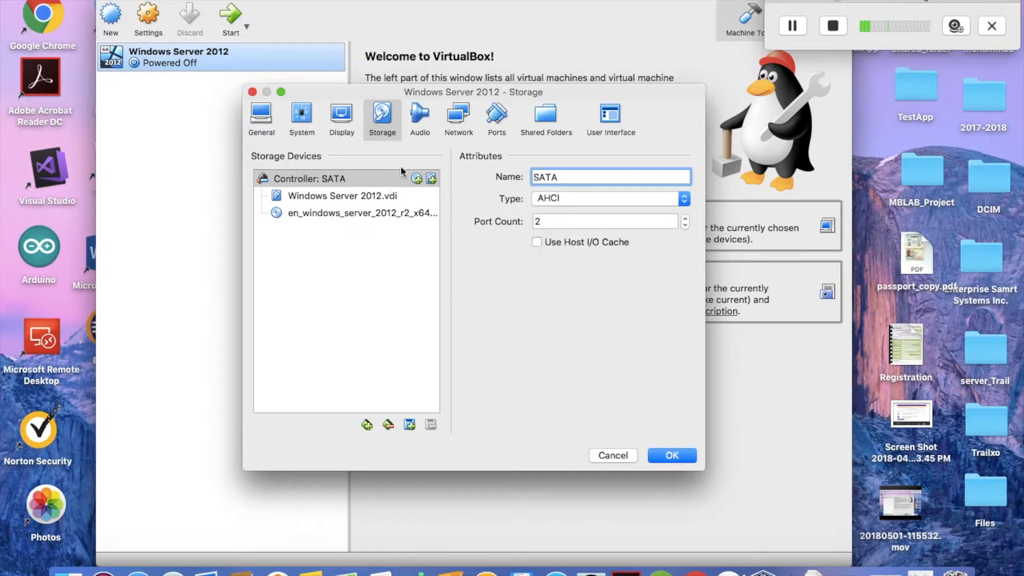
click(416, 178)
click(518, 238)
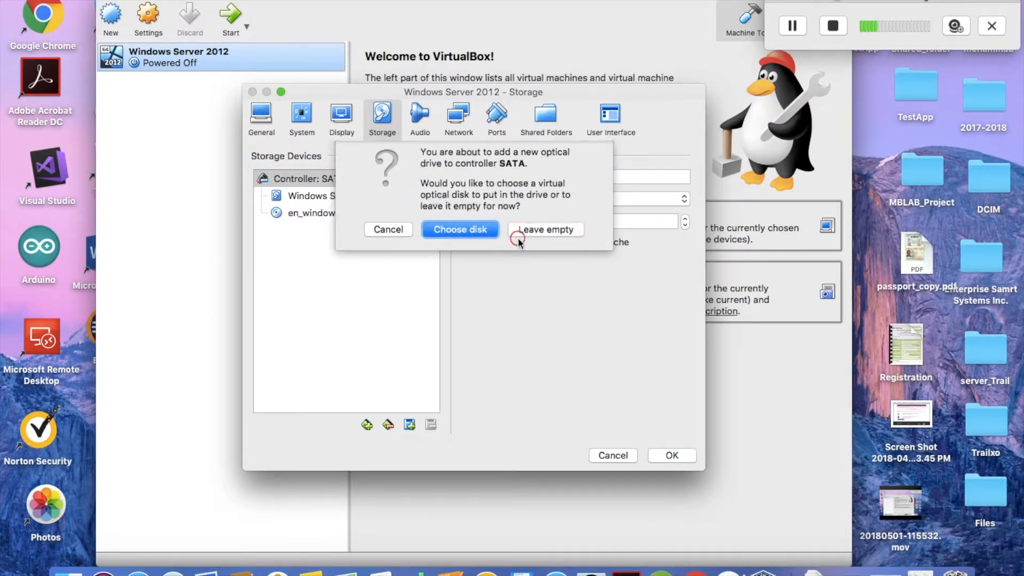
- Load VBoxGuestAdditions_5.2.10.iso from Downloads into the empty optical drive and save the machine's settings
click(301, 231)
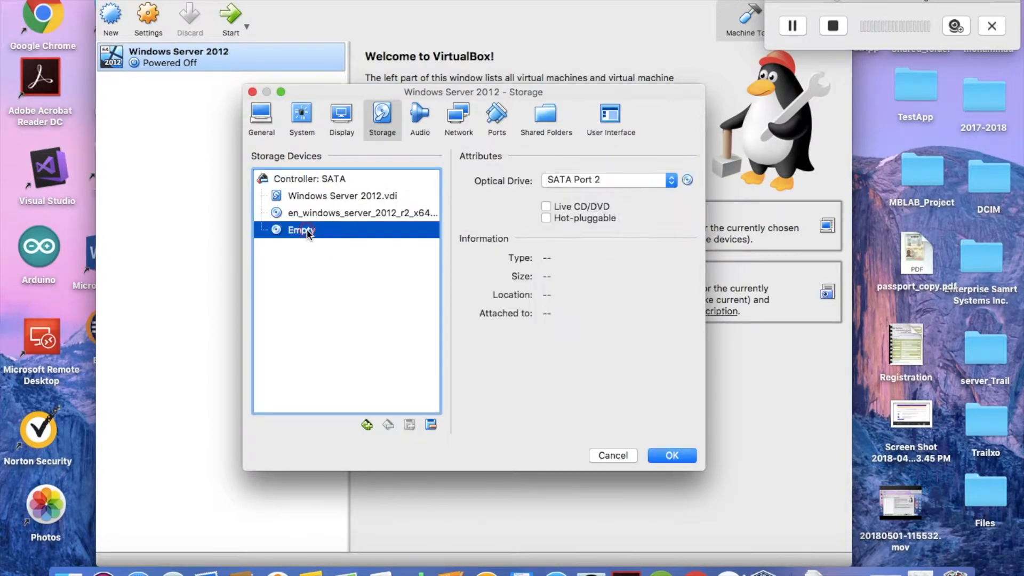
click(688, 180)
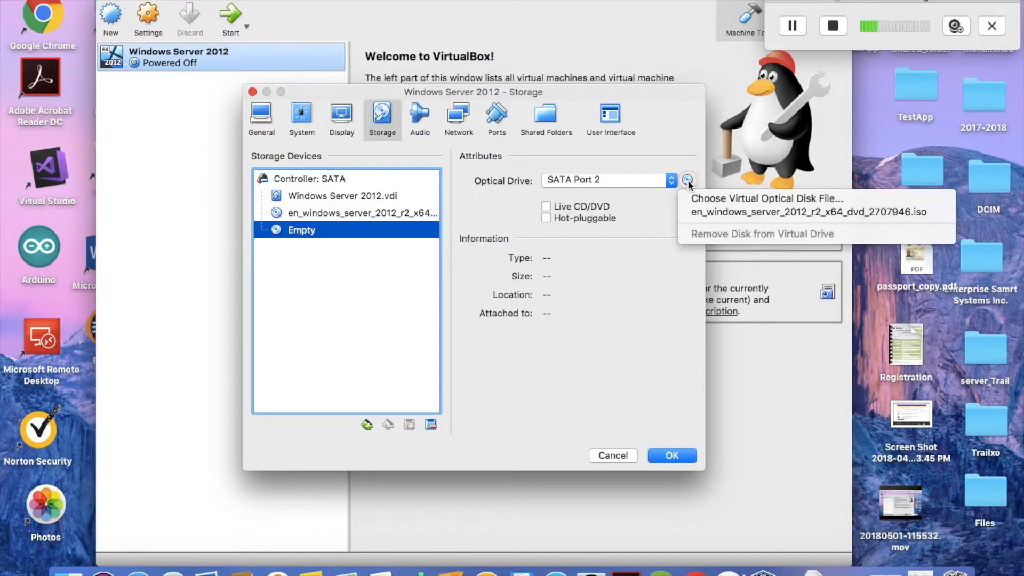
click(719, 200)
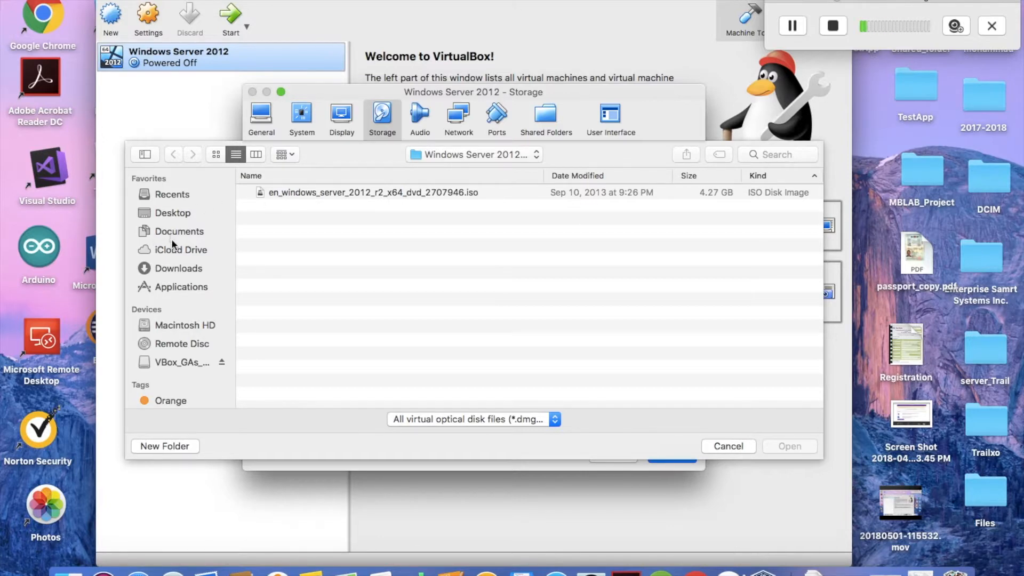
click(171, 269)
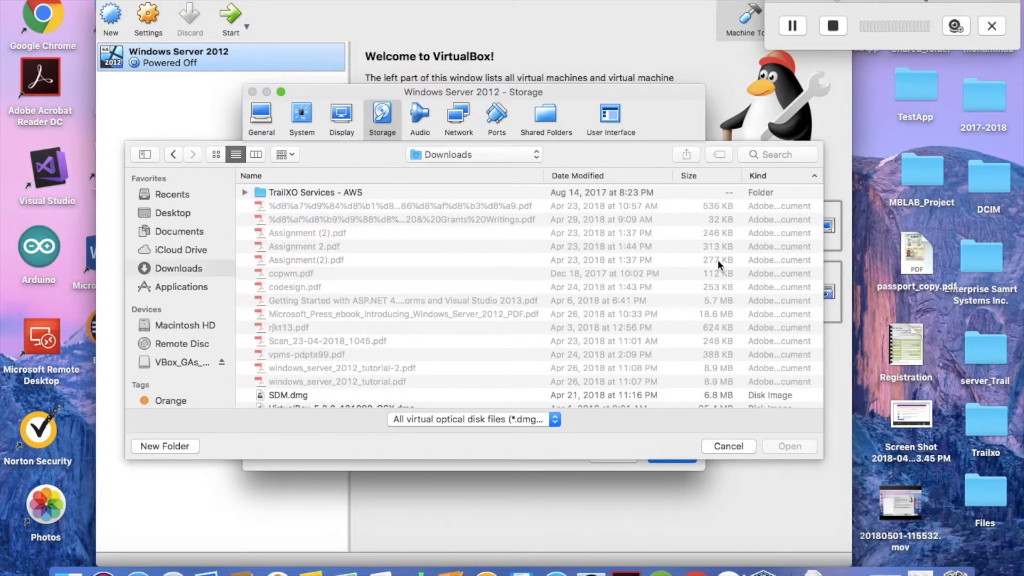
click(330, 397)
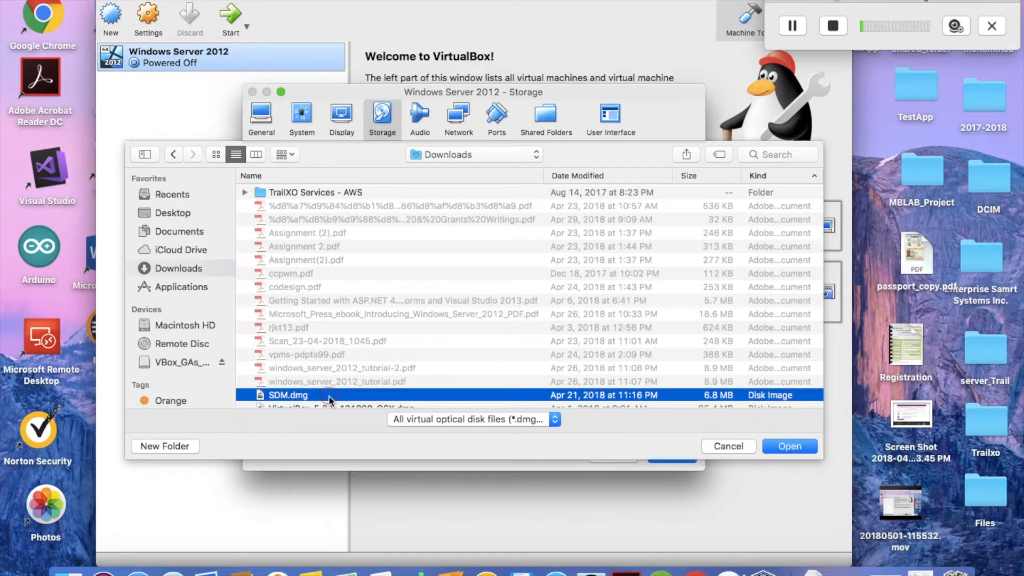
key(Down)
key(Down)
key(Up)
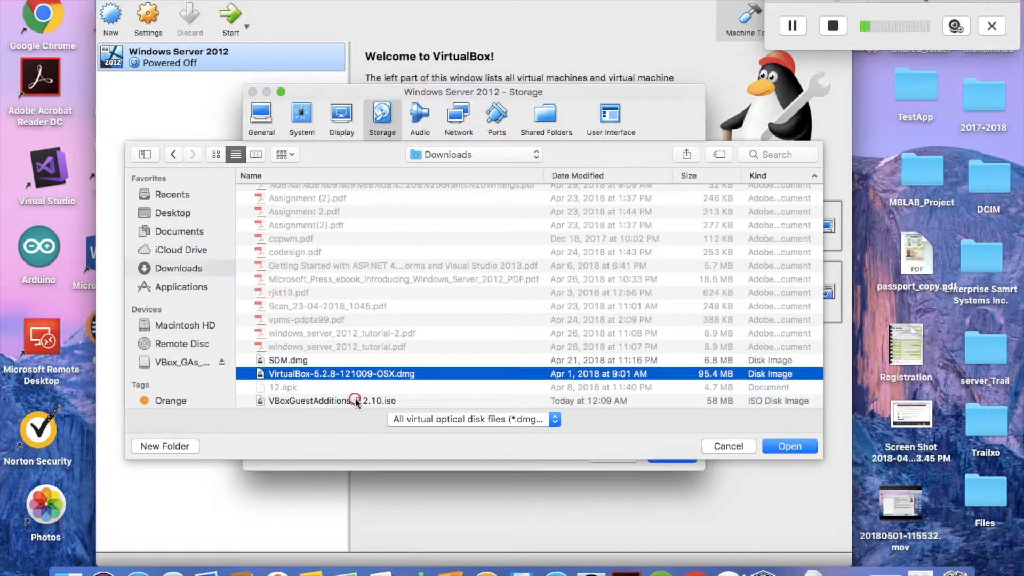
click(354, 400)
key(Return)
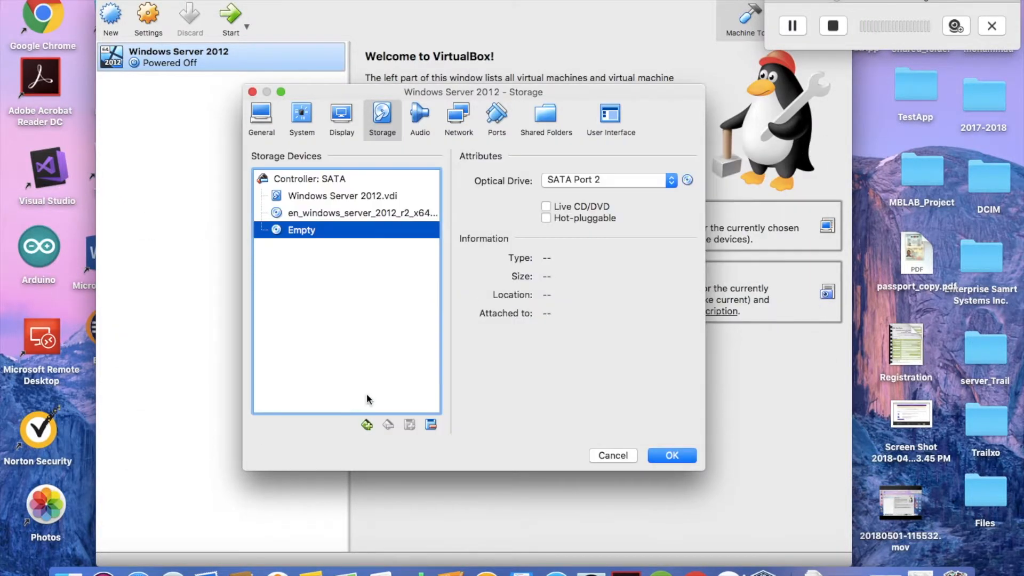
click(672, 456)
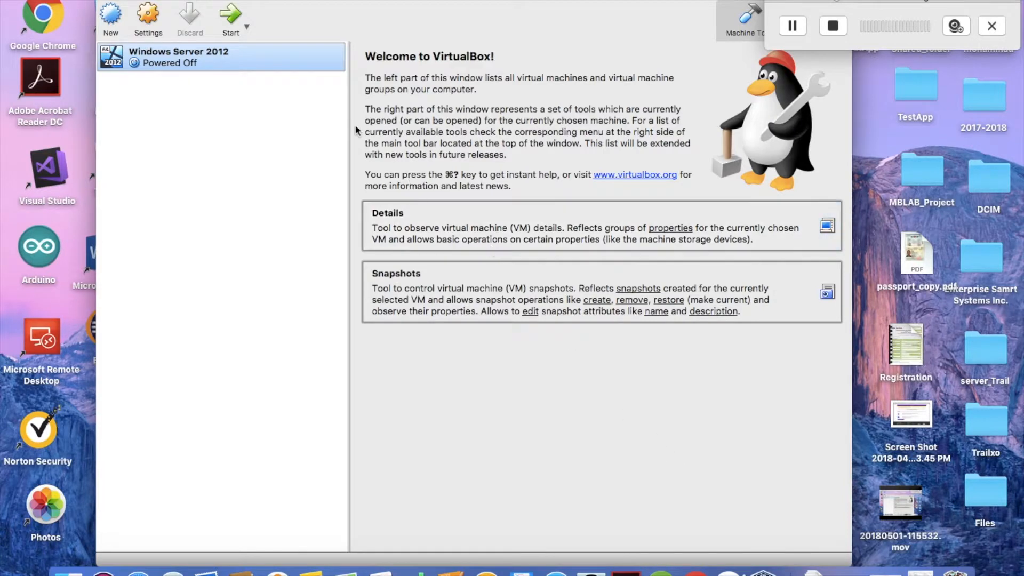
- Start the Windows Server 2012 machine, dismiss the keyboard capture notice and sign in with the Administrator account password
click(231, 18)
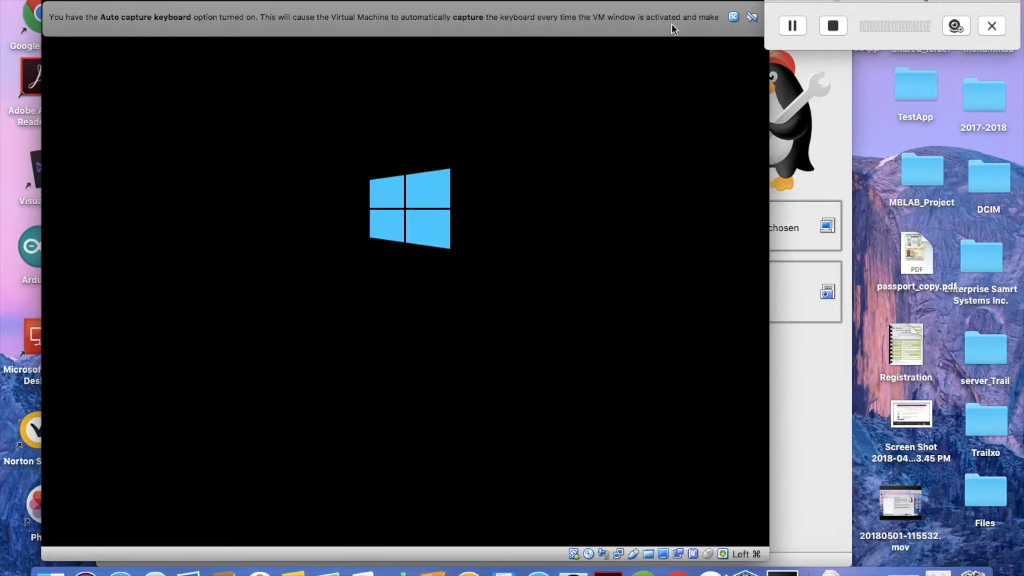
click(735, 18)
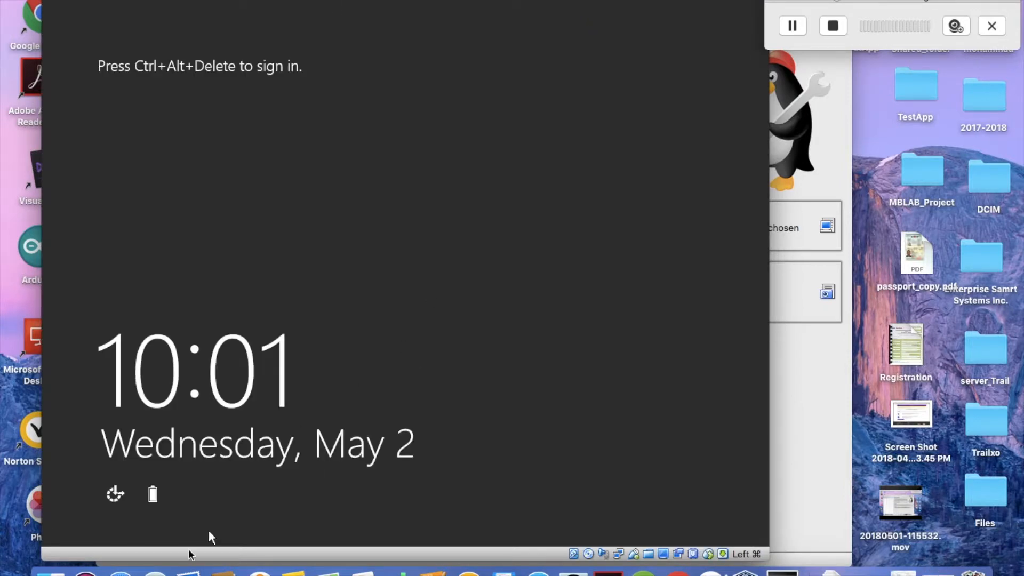
key(ctrl+alt+Delete)
text(•••••••••)
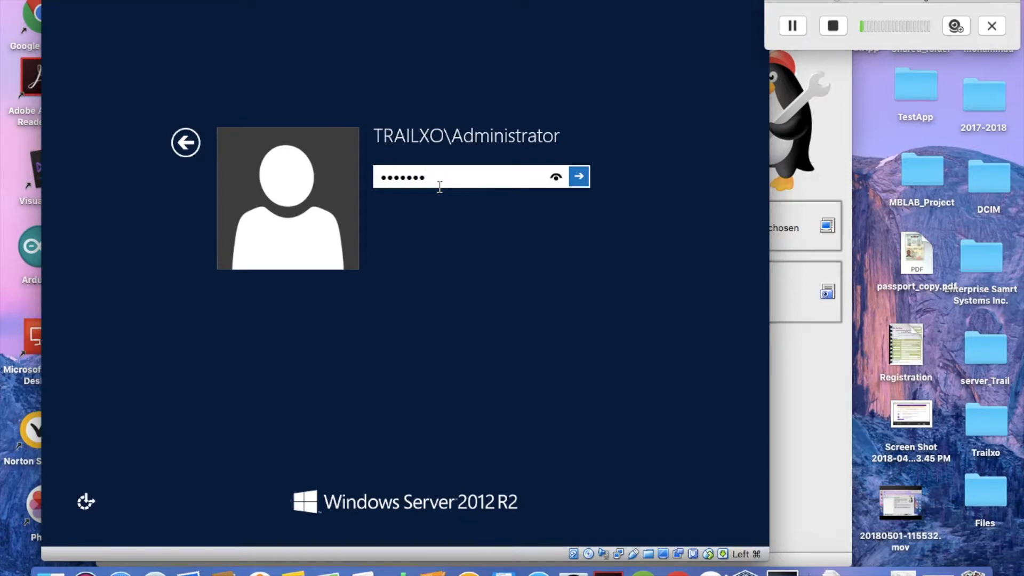
key(Return)
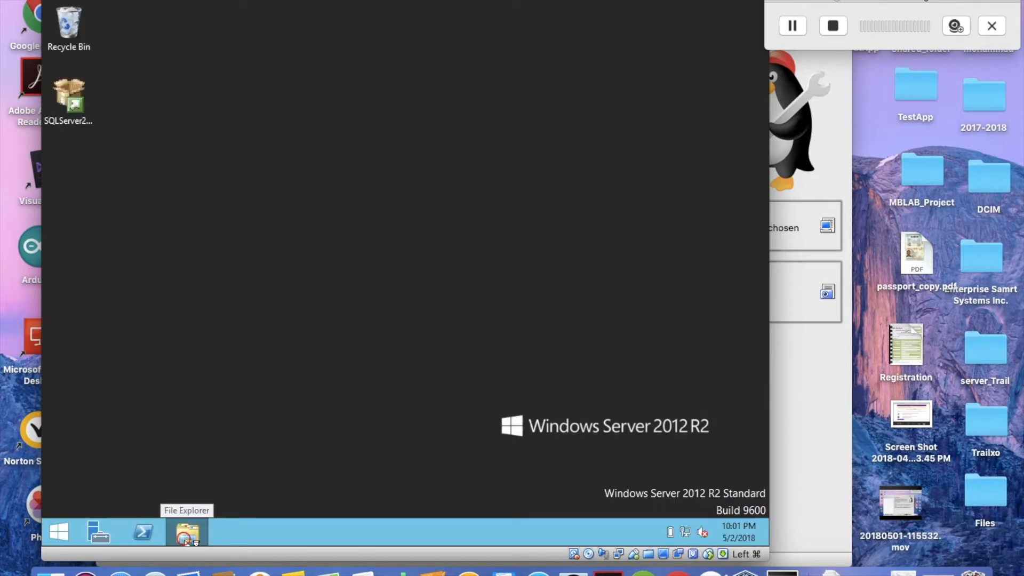
- Open the VirtualBox Guest Additions CD drive (E:) in the guest's File Explorer and run VBoxWindowsAdditions
click(187, 540)
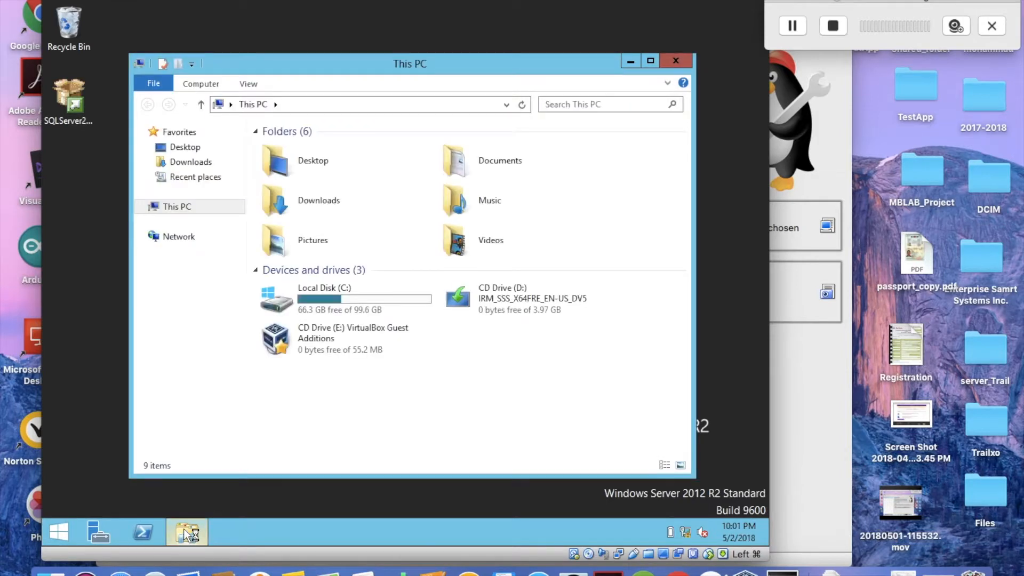
double_click(328, 351)
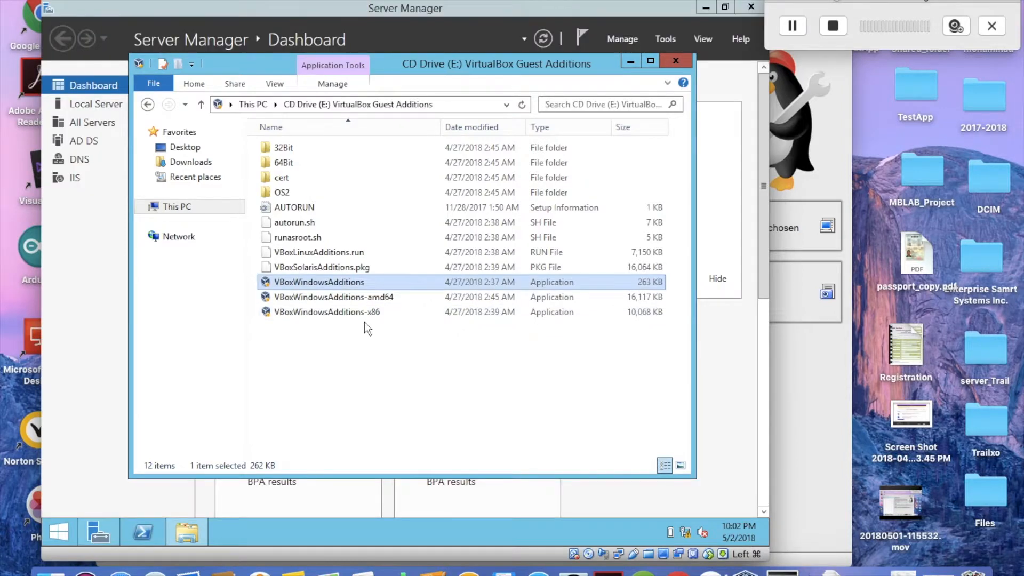
double_click(354, 281)
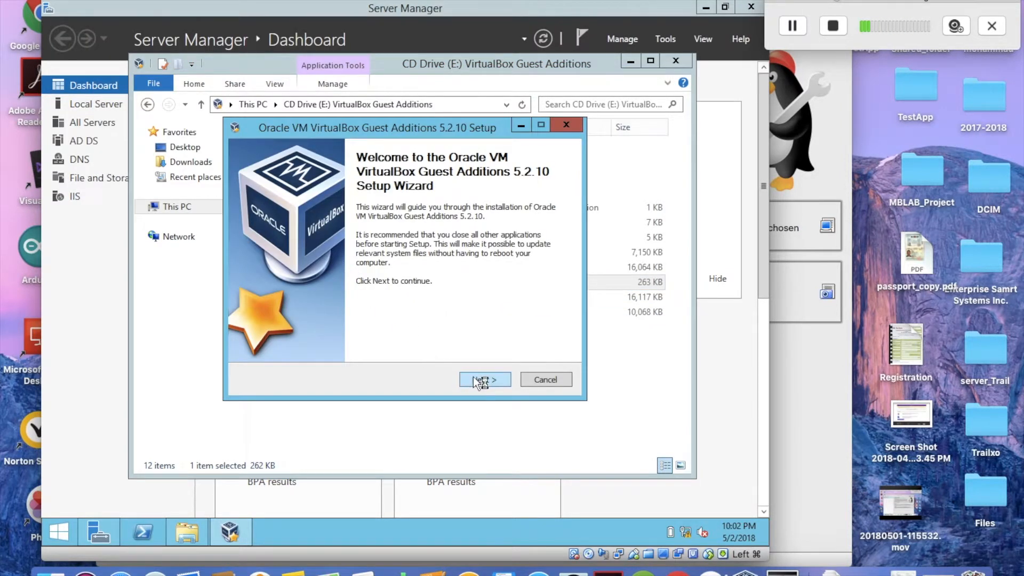
- Install Guest Additions 5.2.10 with the default settings, allow the Oracle device software and finish with Reboot now
click(473, 377)
click(474, 378)
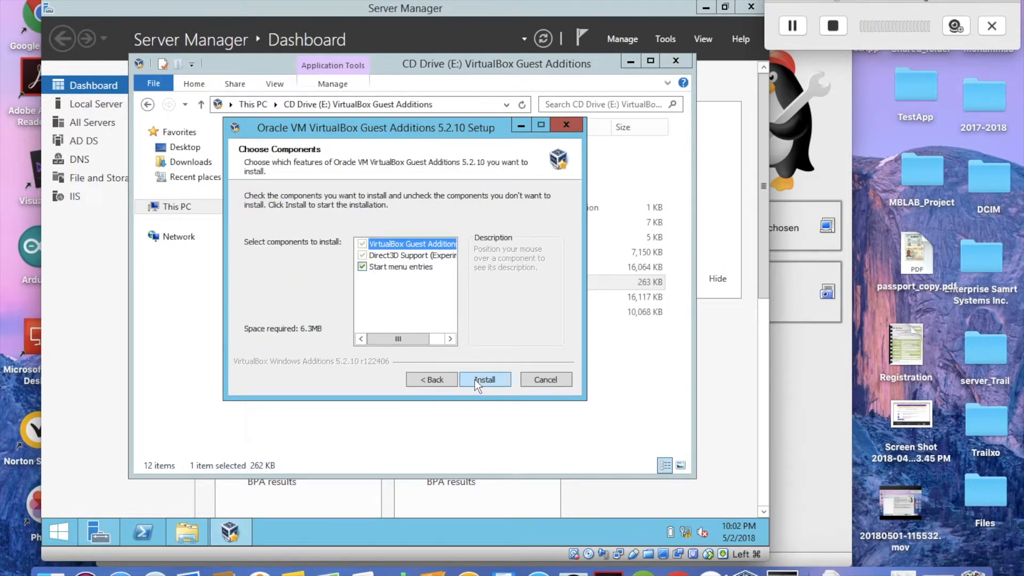
click(475, 380)
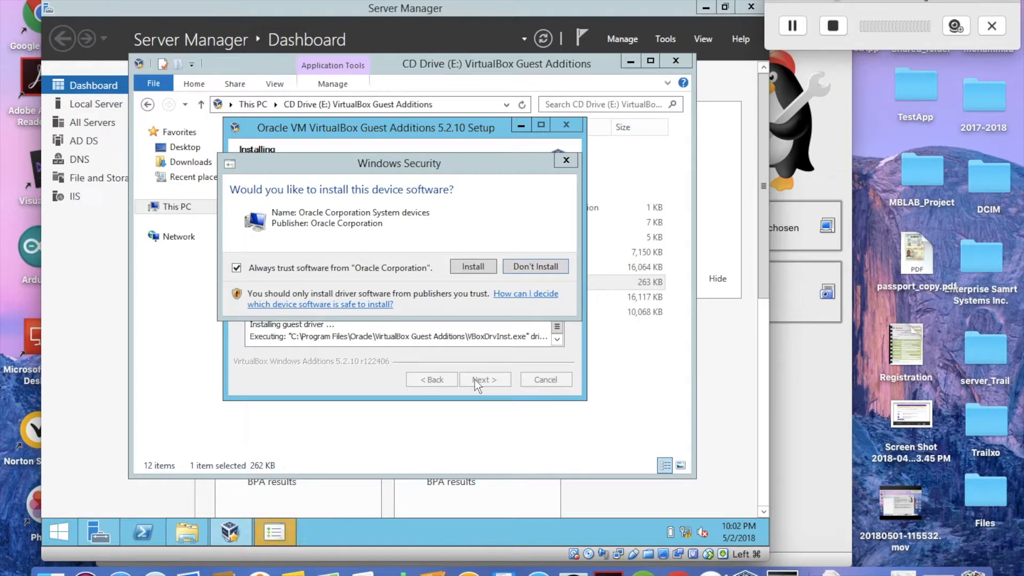
click(461, 269)
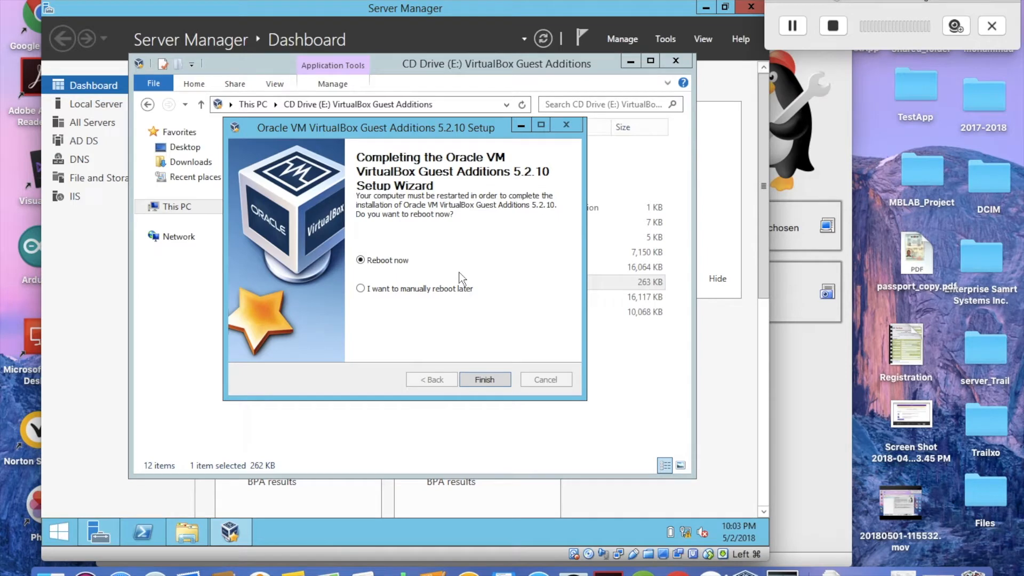
click(475, 380)
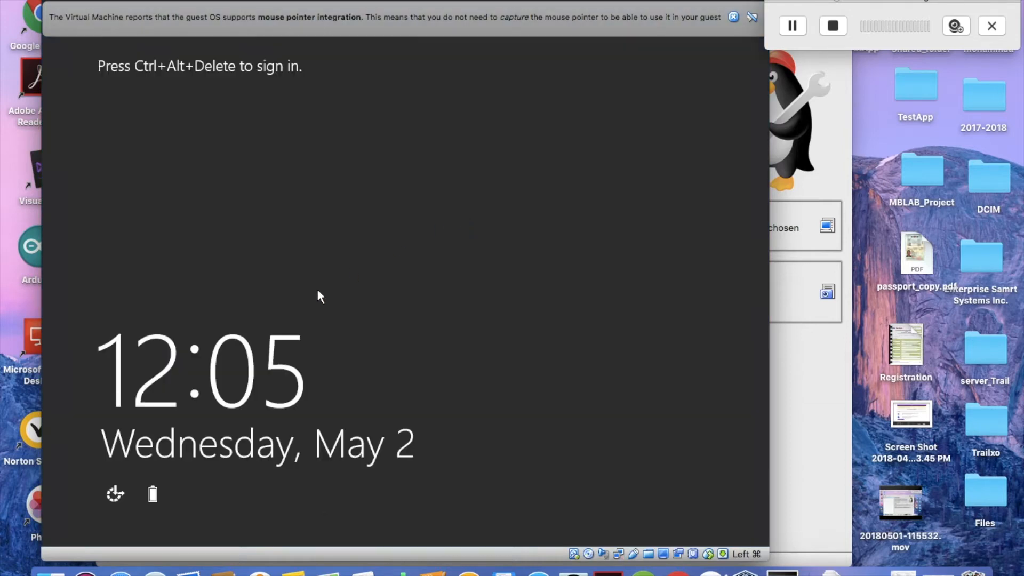
- Sign back in to the rebooted guest by entering the Administrator account password
key(ctrl+alt+Delete)
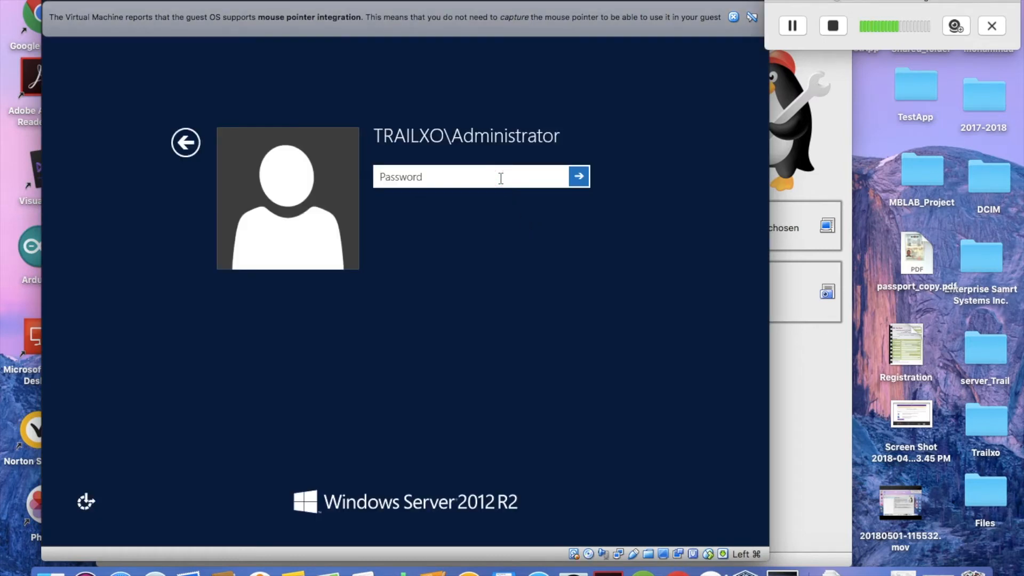
text(•••••••)
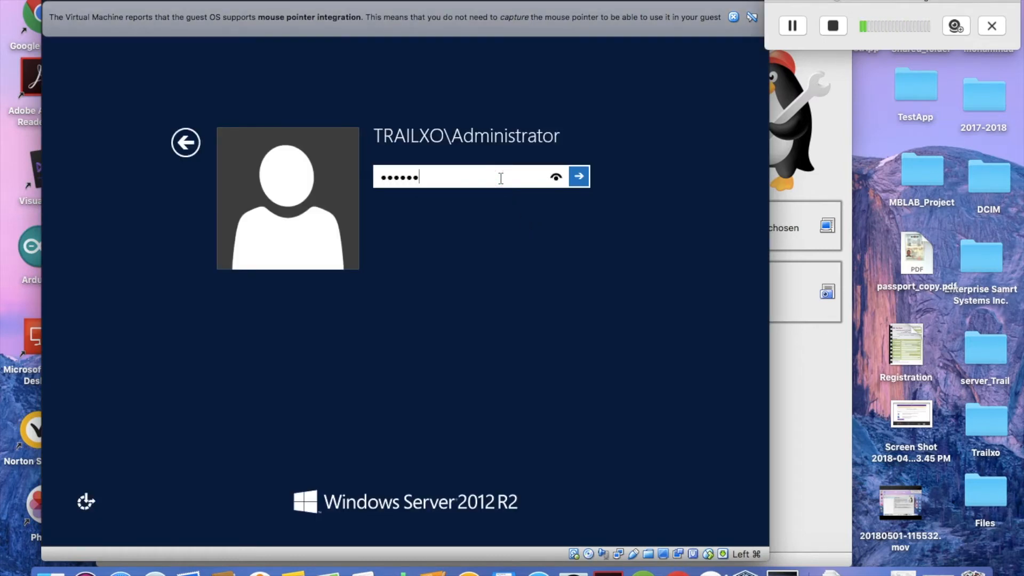
text(•)
key(Return)
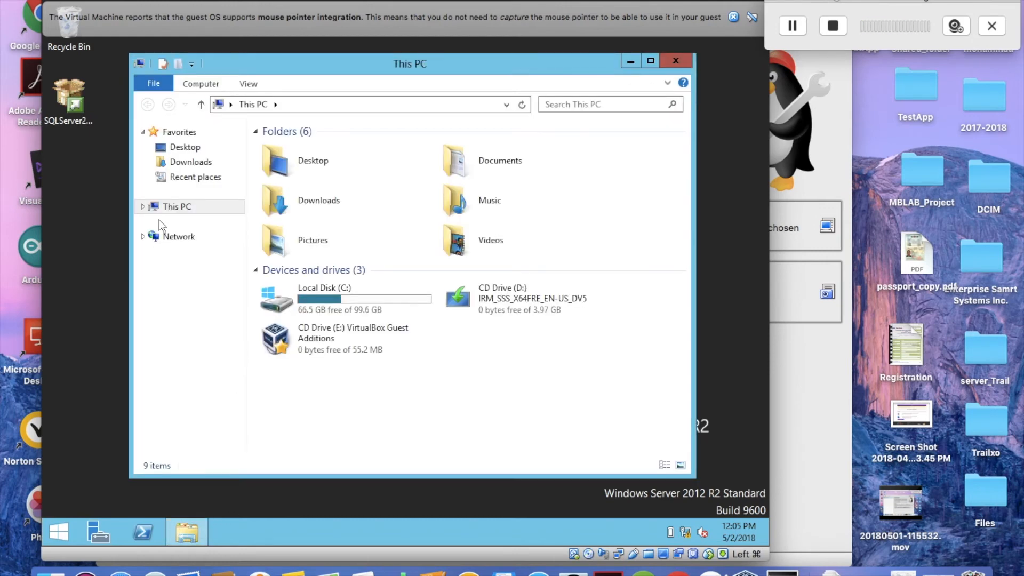
- Expand Network and VBOXSVR in the guest's File Explorer and open the \\VBOXSVR\Shared_folder share
click(146, 236)
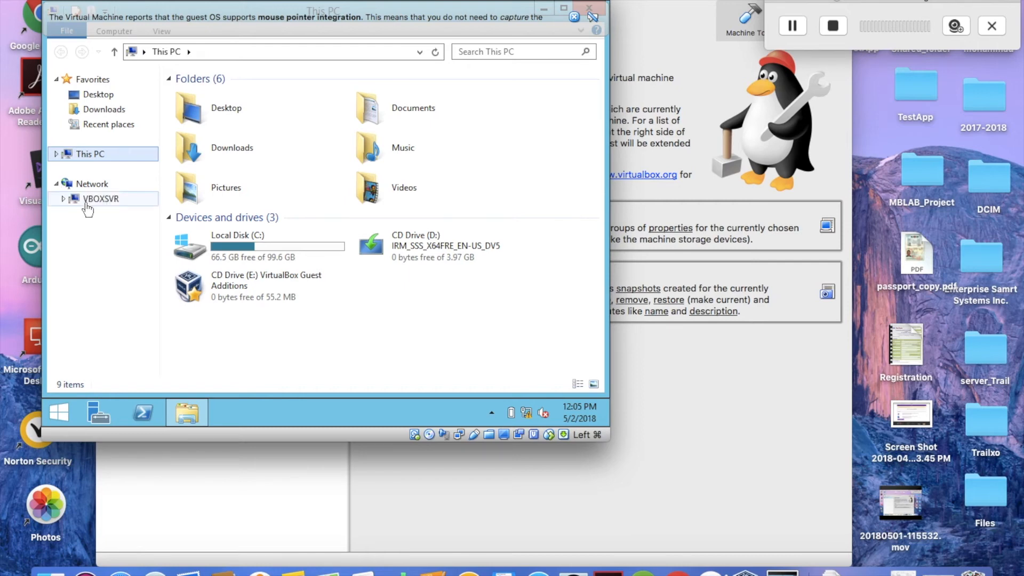
click(63, 199)
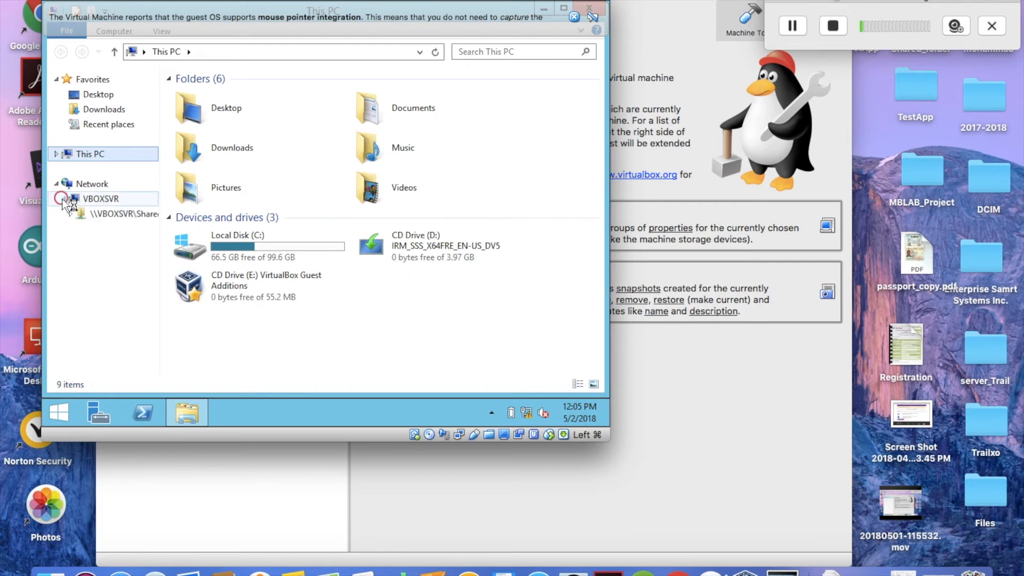
click(110, 212)
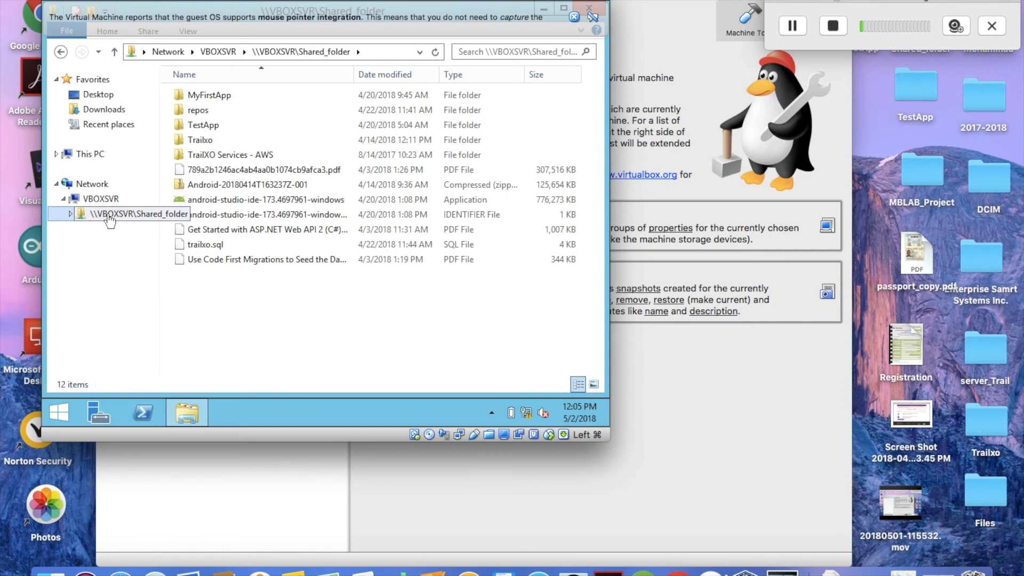
click(62, 199)
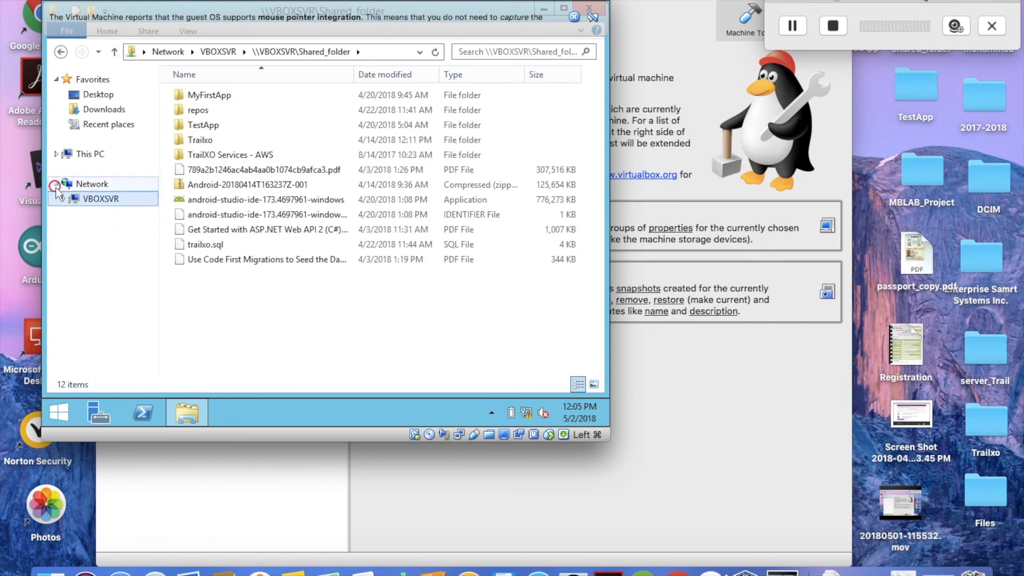
click(57, 184)
click(57, 184)
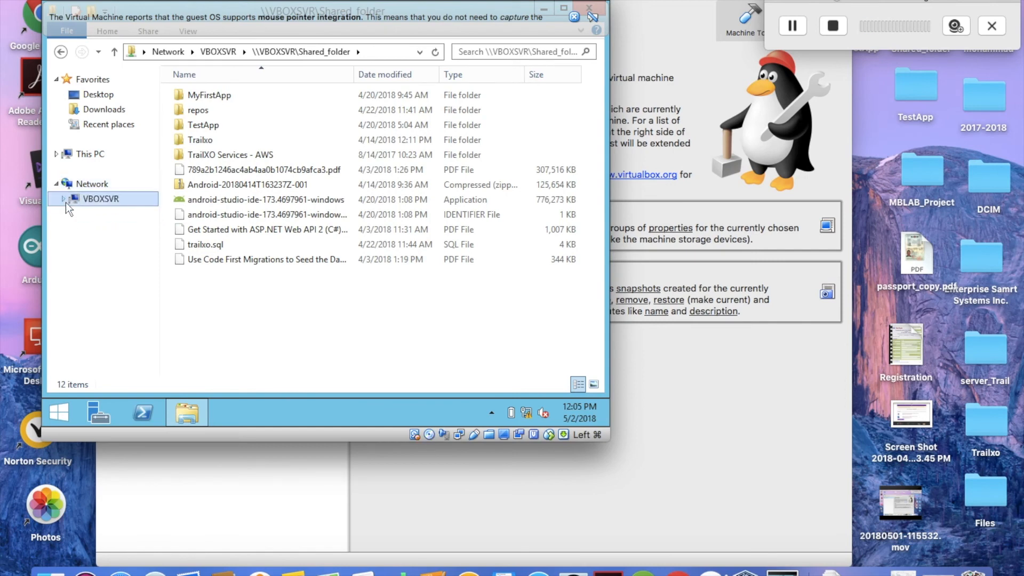
click(63, 200)
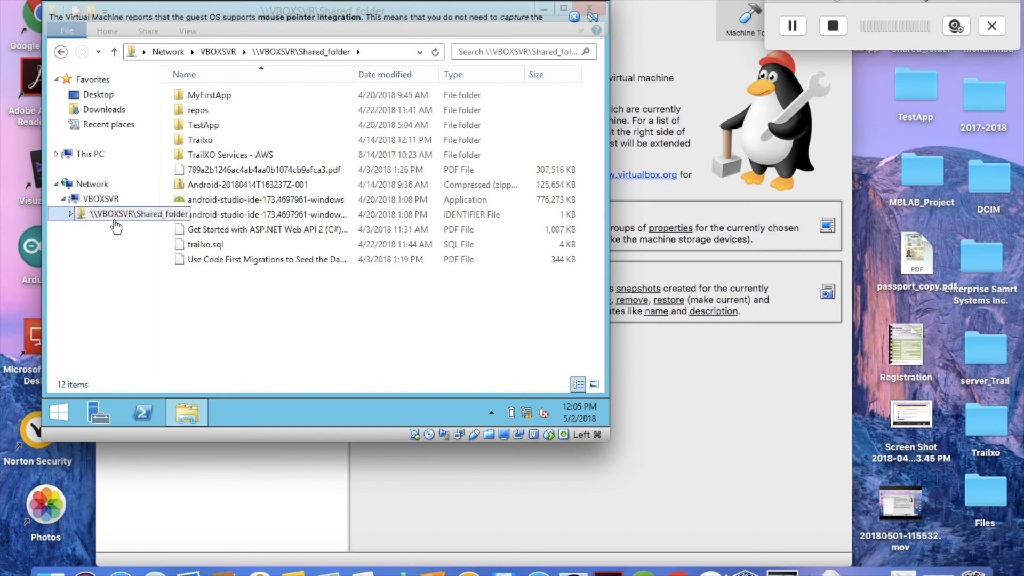